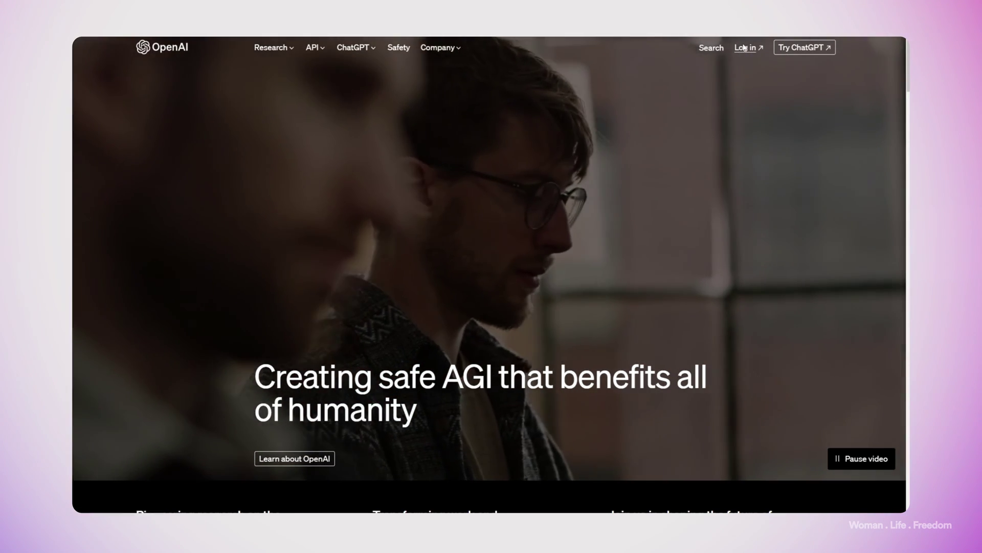
- Log in from the OpenAI homepage and pick ChatGPT rather than the API
{"action": "left_click", "coordinate": [744, 49]}
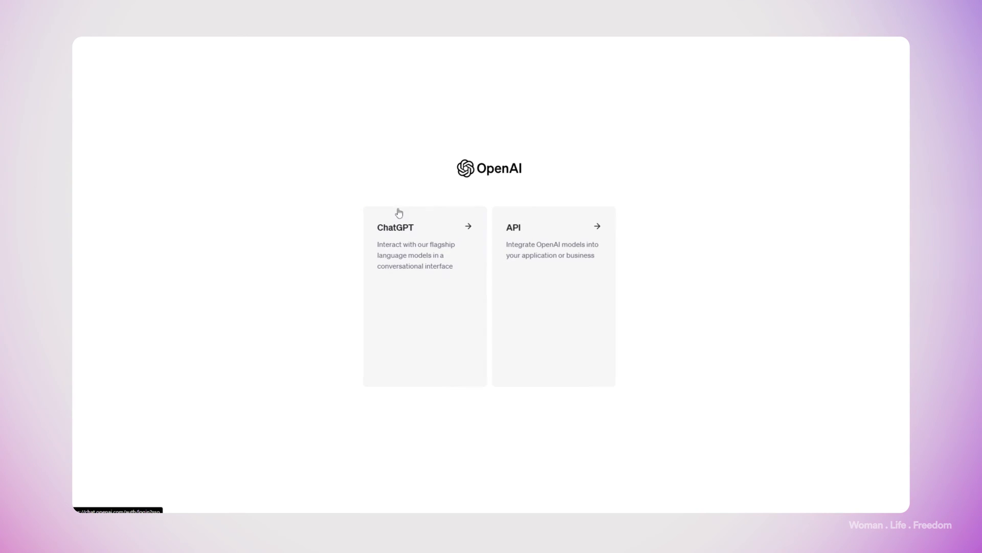
{"action": "left_click", "coordinate": [409, 250]}
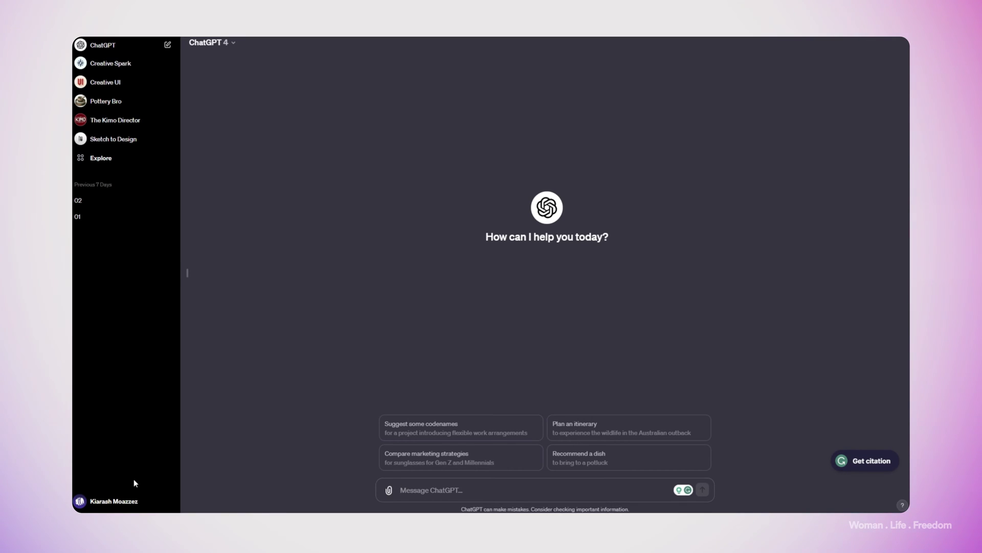
- Check the current Plus plan details from the profile menu, then go to the GPTs page
{"action": "left_click", "coordinate": [121, 499]}
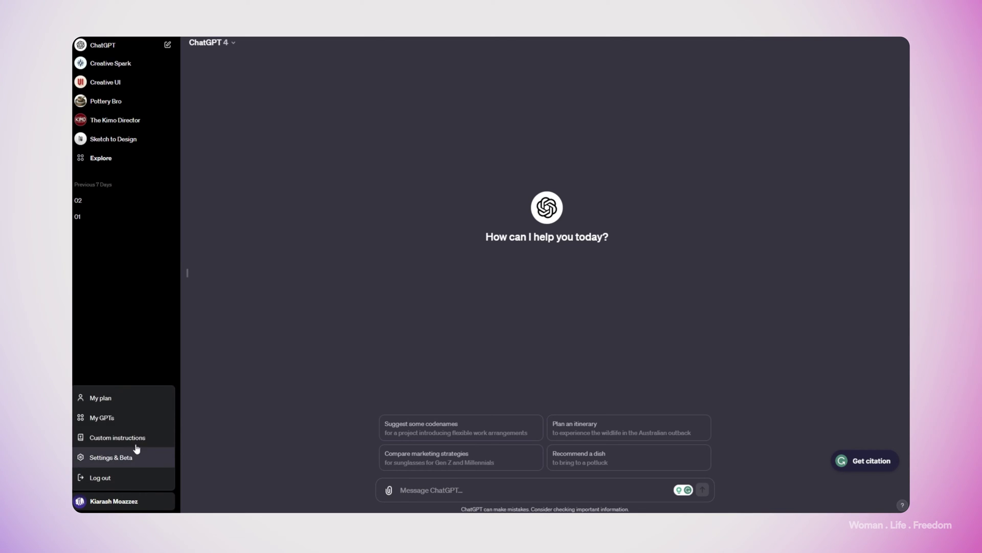
{"action": "left_click", "coordinate": [126, 396]}
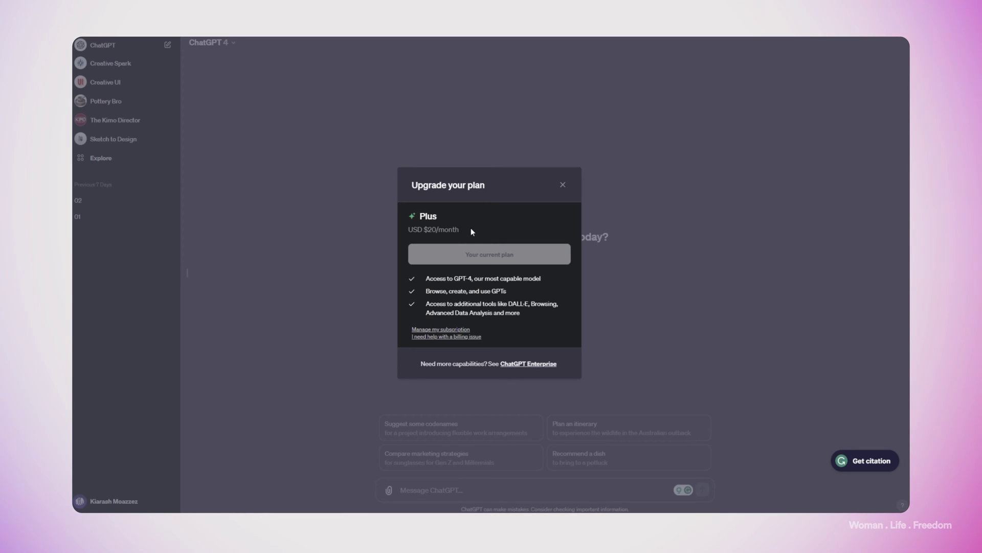
{"action": "left_click", "coordinate": [564, 185]}
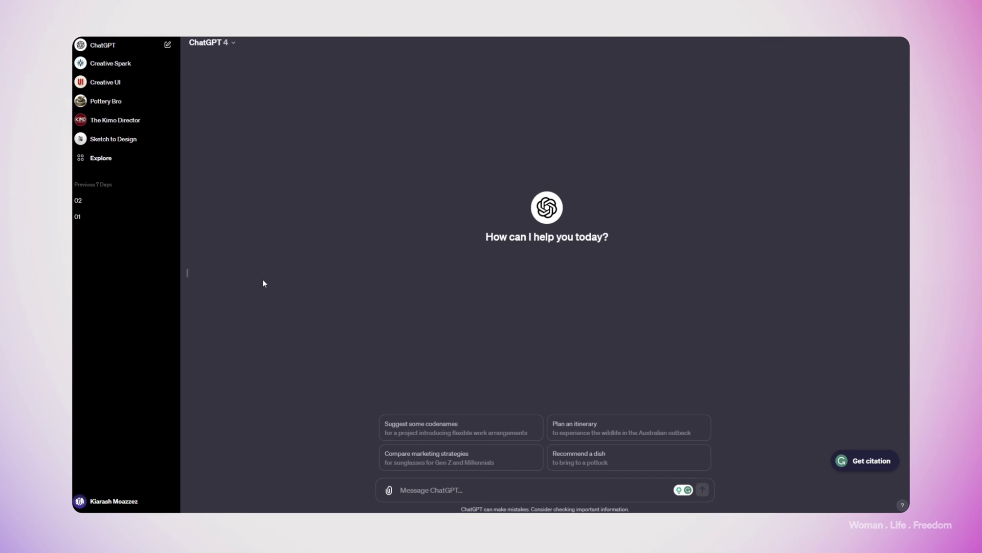
{"action": "left_click", "coordinate": [95, 160]}
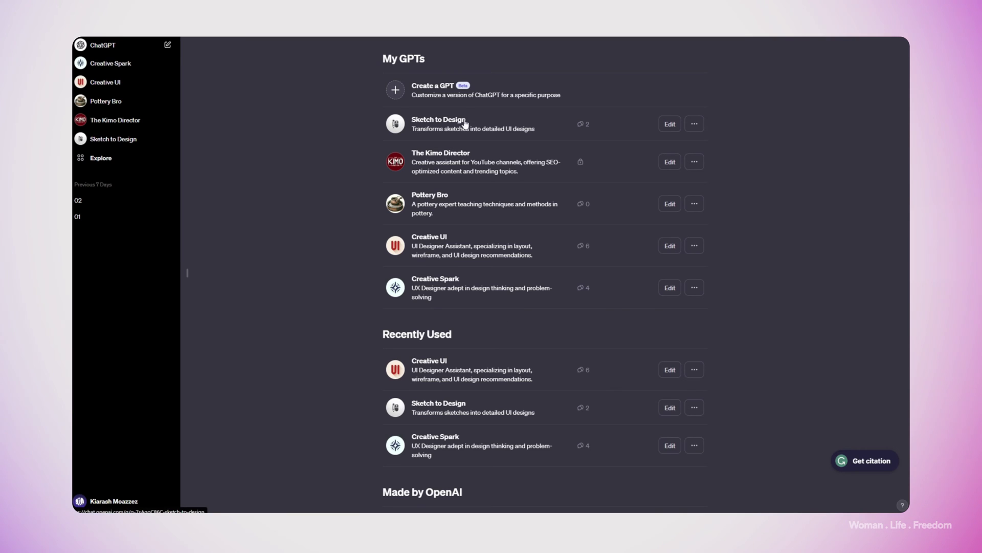
- Scroll through the My GPTs, Recently Used and Made by OpenAI sections of the GPTs page
{"action": "scroll", "coordinate": [587, 164], "scroll_direction": "down", "scroll_amount": 3}
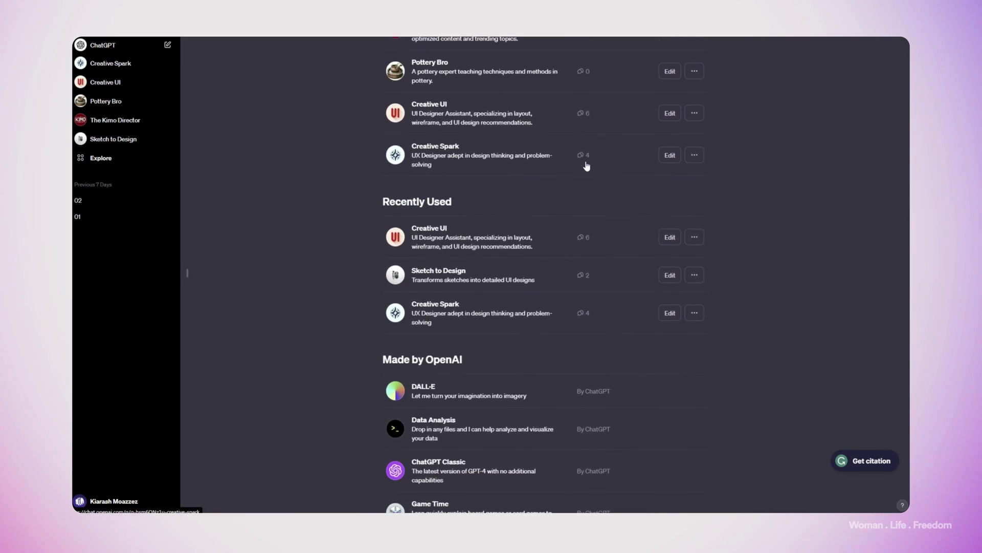
{"action": "scroll", "coordinate": [586, 161], "scroll_direction": "up", "scroll_amount": 3}
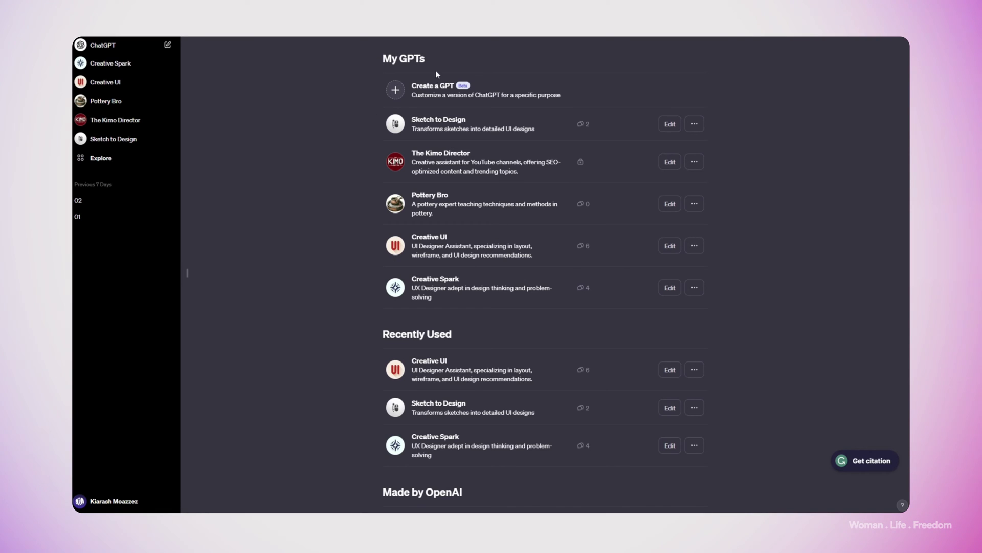
{"action": "scroll", "coordinate": [439, 248], "scroll_direction": "down", "scroll_amount": 3}
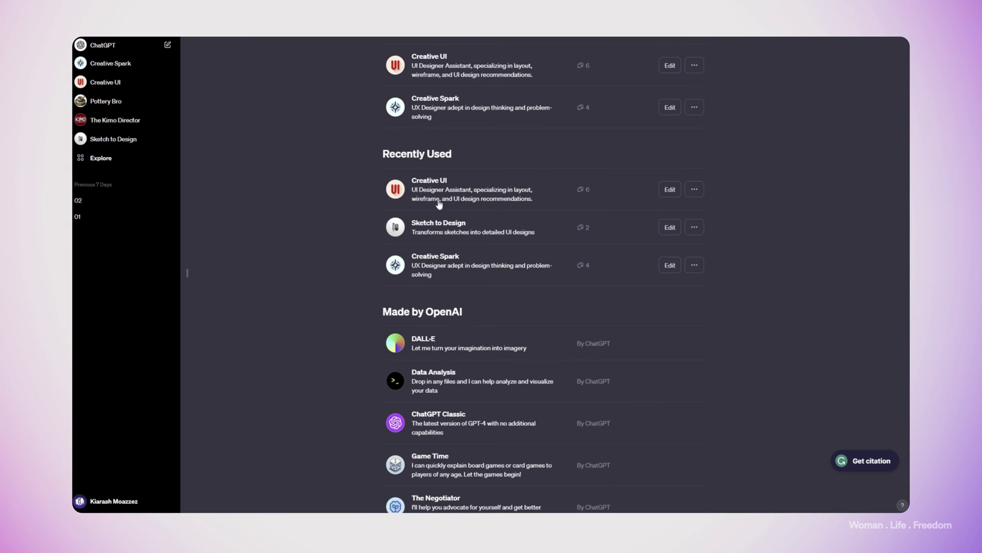
{"action": "scroll", "coordinate": [431, 246], "scroll_direction": "down", "scroll_amount": 4}
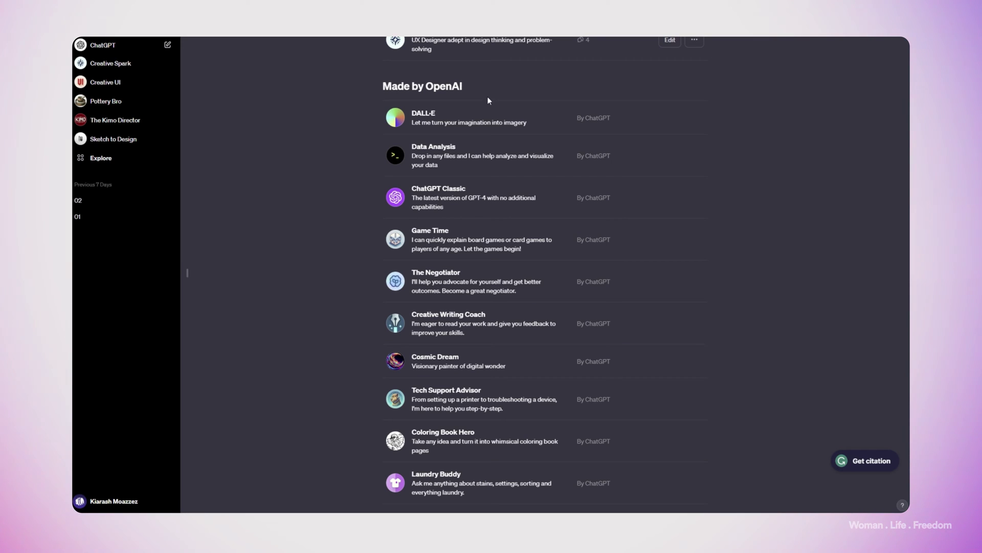
{"action": "scroll", "coordinate": [486, 96], "scroll_direction": "down", "scroll_amount": 4}
{"action": "scroll", "coordinate": [466, 327], "scroll_direction": "up", "scroll_amount": 8}
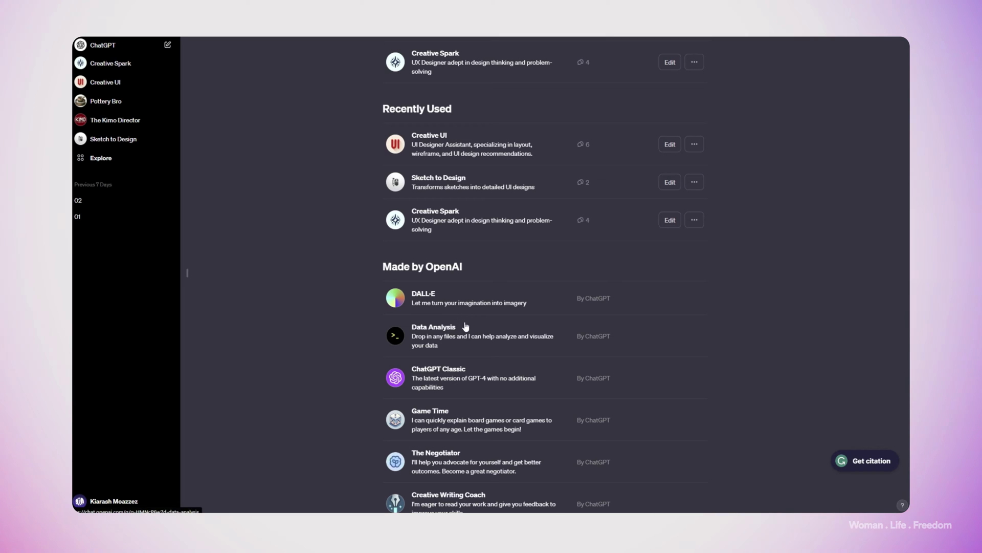
{"action": "scroll", "coordinate": [466, 328], "scroll_direction": "down", "scroll_amount": 2}
{"action": "scroll", "coordinate": [413, 276], "scroll_direction": "up", "scroll_amount": 5}
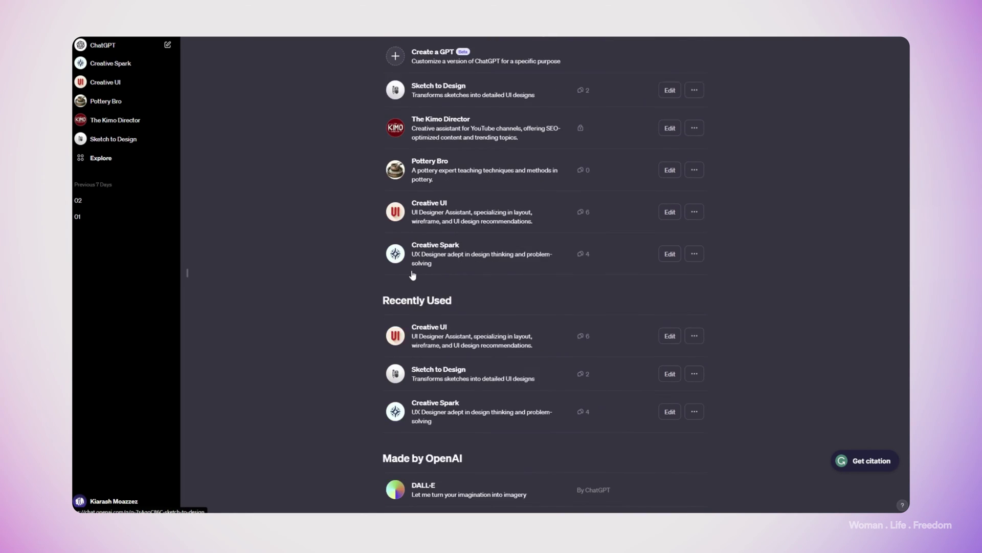
{"action": "scroll", "coordinate": [412, 275], "scroll_direction": "up", "scroll_amount": 1}
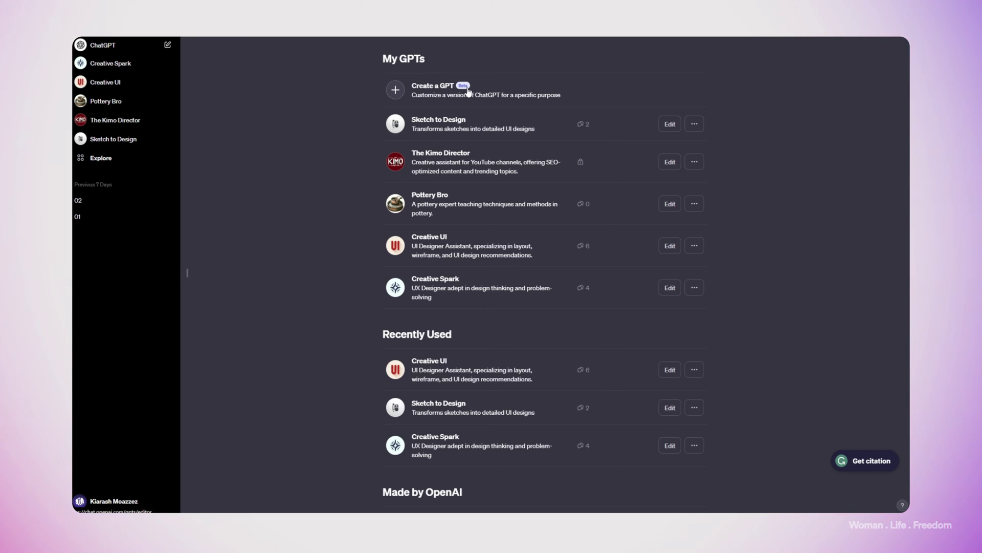
- Start a new GPT draft, glance at its Configure settings, and return to the Create chat
{"action": "left_click", "coordinate": [437, 95]}
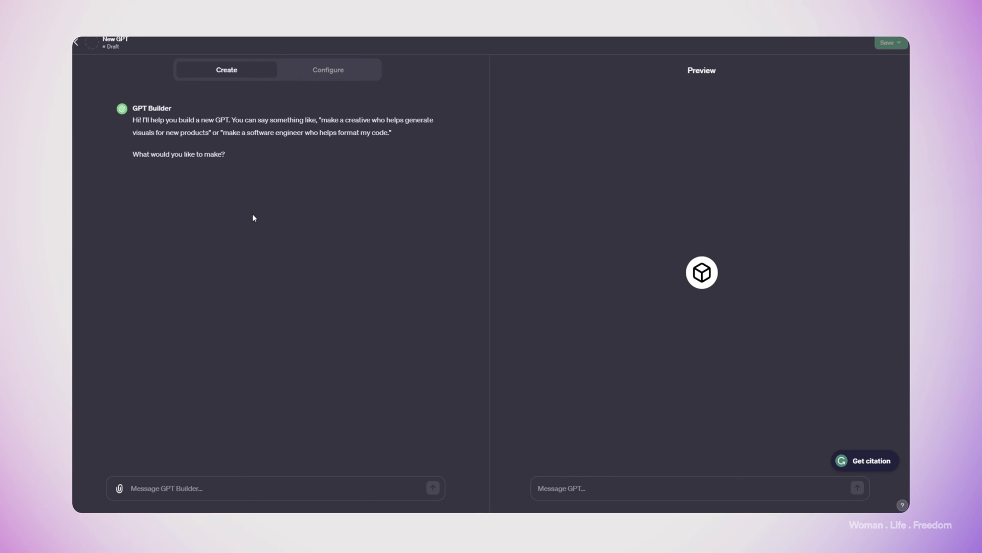
{"action": "left_click", "coordinate": [333, 76]}
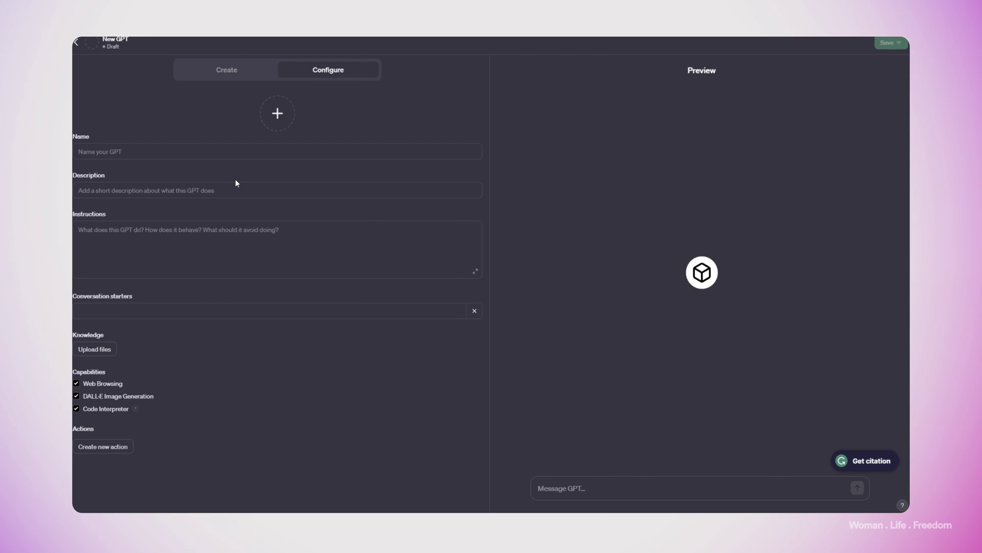
{"action": "left_click", "coordinate": [223, 77]}
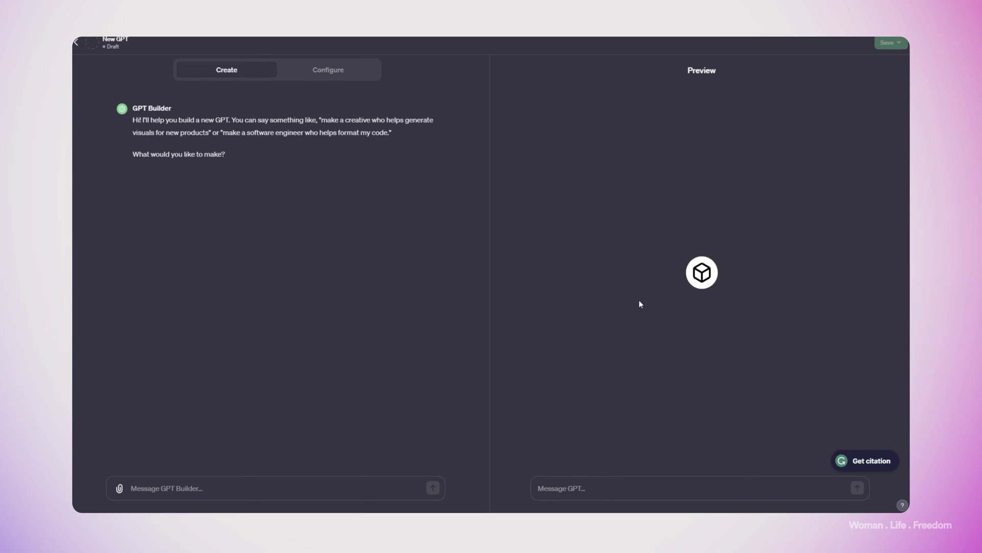
{"action": "left_click", "coordinate": [215, 478]}
- Paste the prepared description asking for a GPT that suggests UI design ideas, styles and wireframes
{"action": "left_click", "coordinate": [162, 487]}
{"action": "type", "text": "I would like to have a gpt that generates me some Ideas for UI design based on the problem or project briefing that I give to i."}
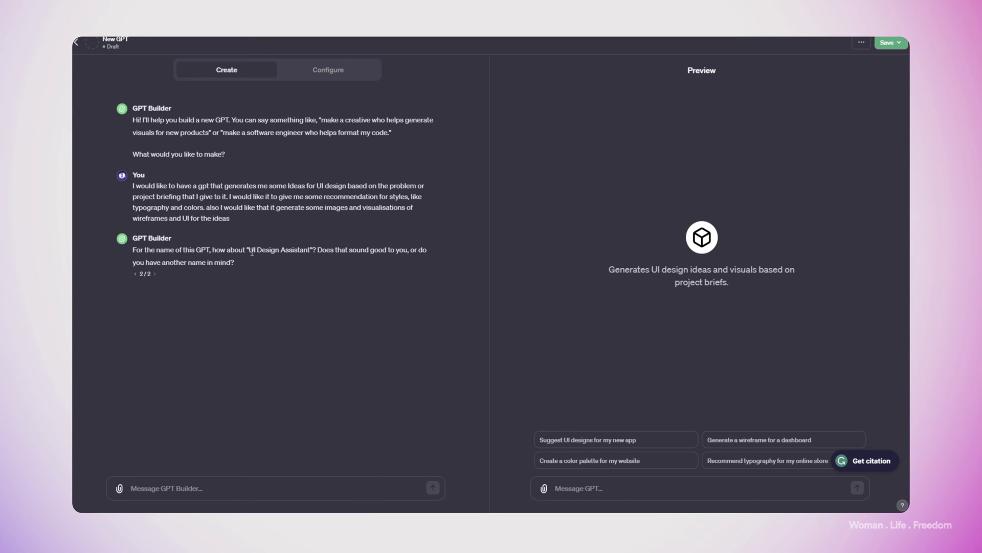
- Approve the suggested name 'UI Design Assistant' by replying 'I like this name let's go with it'
{"action": "left_click_drag", "start_coordinate": [248, 247], "coordinate": [310, 248]}
{"action": "left_click", "coordinate": [176, 480]}
{"action": "type", "text": "I like"}
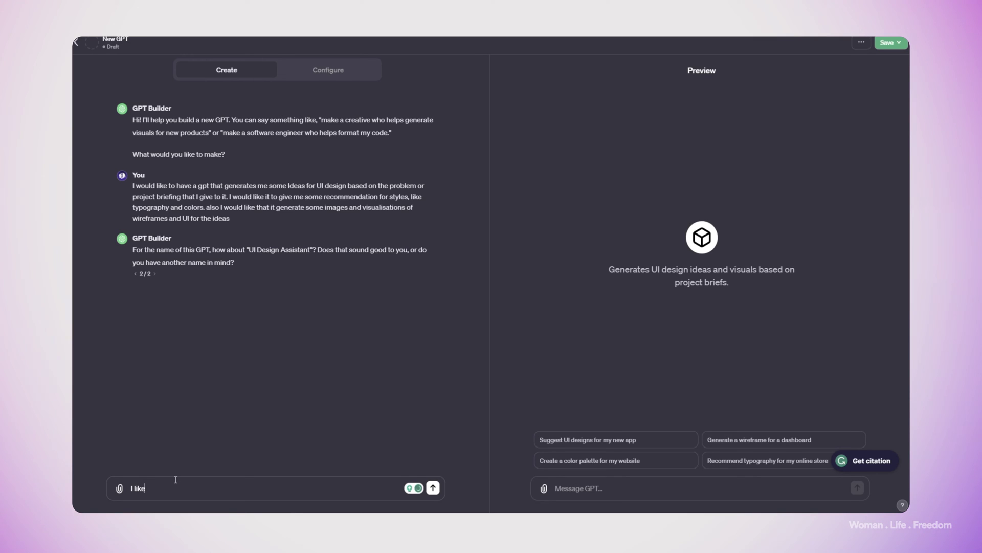
{"action": "type", "text": " this name let's go with it"}
{"action": "key", "text": "Return"}
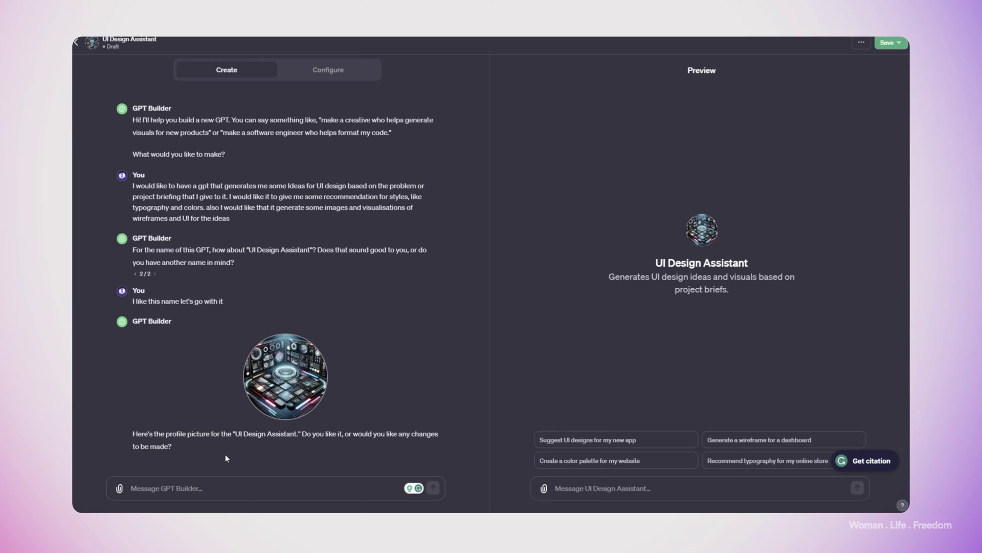
- Ask for a simpler, minimal logo-style profile picture, then approve it with 'Ok it is fine'
{"action": "type", "text": "I wa"}
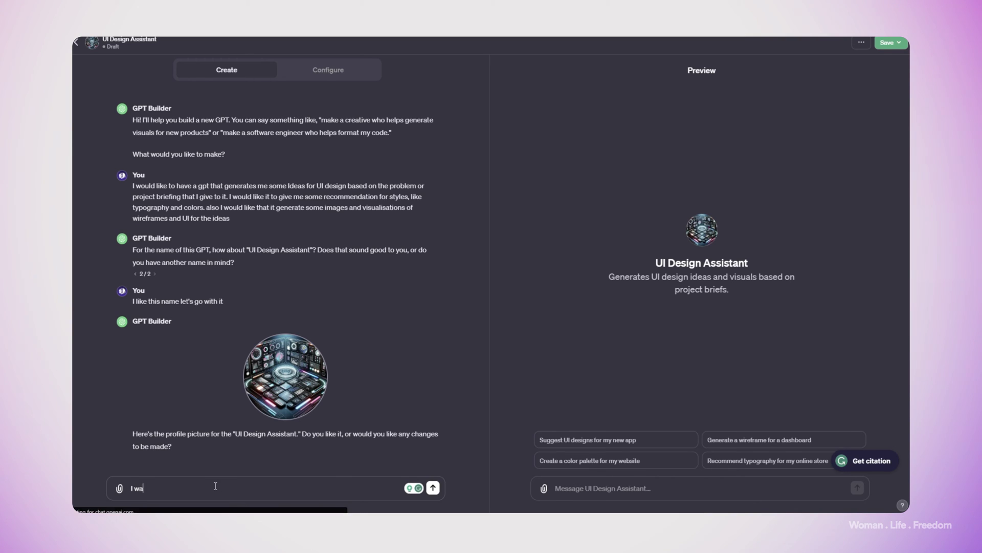
{"action": "type", "text": "nt to have someth"}
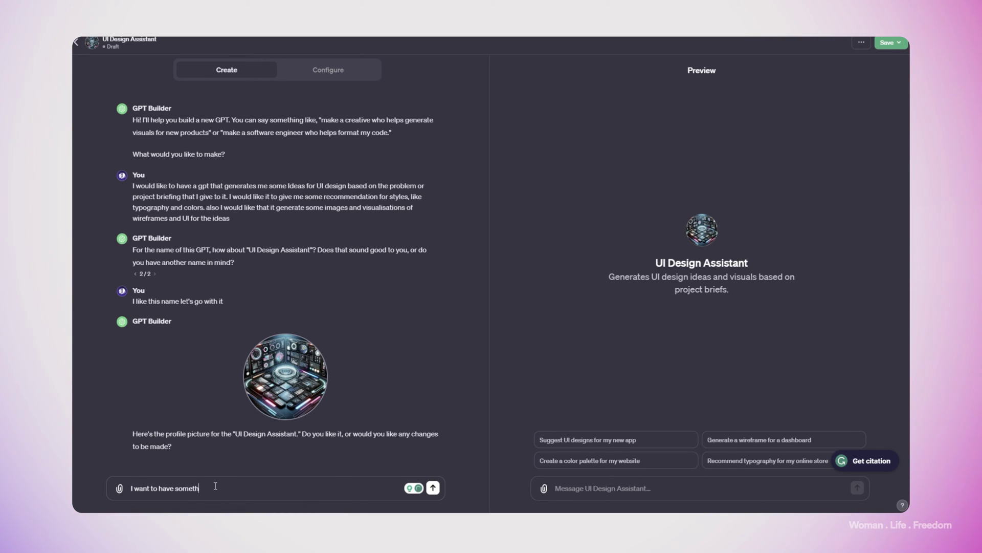
{"action": "type", "text": "ing more simple and minimal. more like a logo"}
{"action": "key", "text": "Return"}
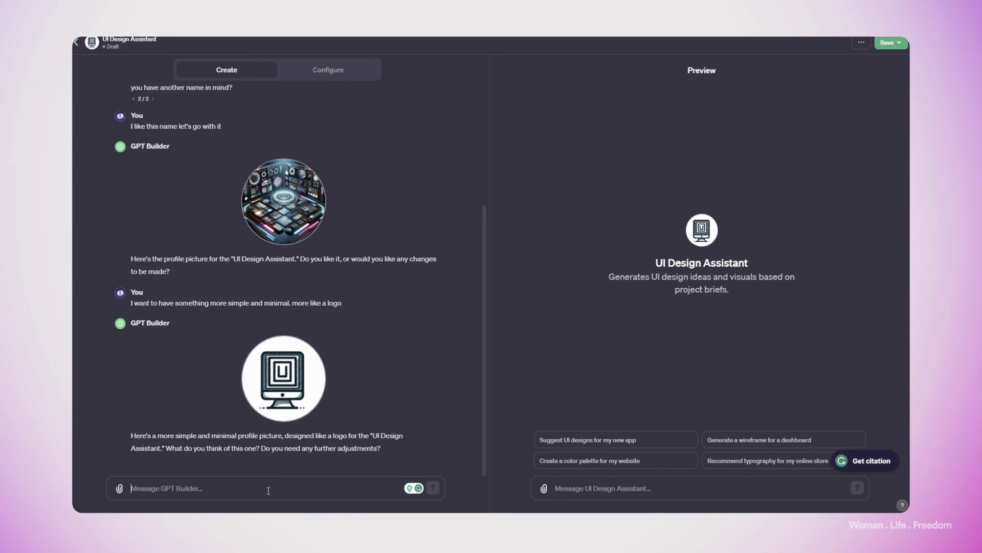
{"action": "type", "text": "Ok it is fine"}
{"action": "key", "text": "Return"}
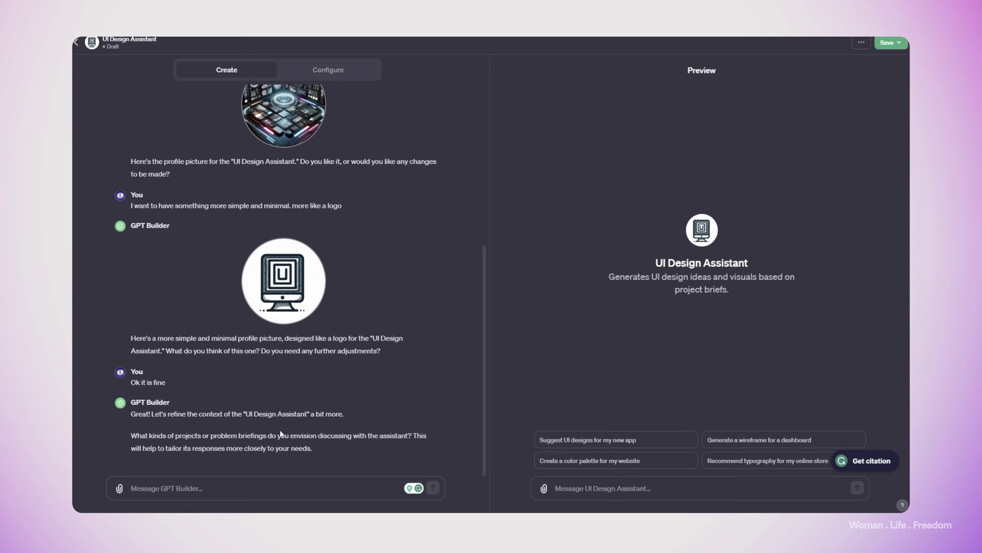
- Tell the builder the GPT should ask as many questions as needed to understand the problem
{"action": "type", "text": "I would li"}
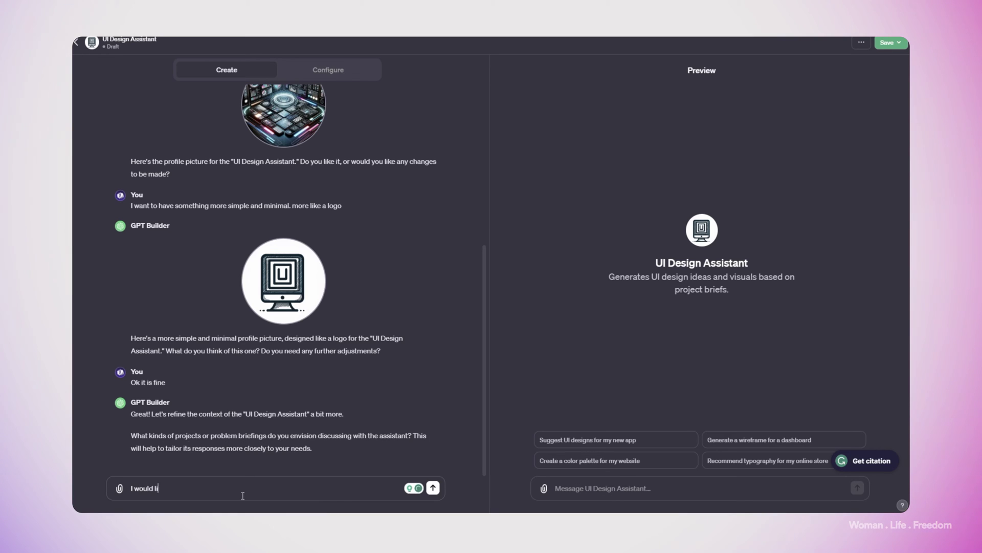
{"action": "type", "text": "ke that GPT"}
{"action": "key", "text": "BackSpace"}
{"action": "key", "text": "BackSpace"}
{"action": "type", "text": "pt asks as many as question is that "}
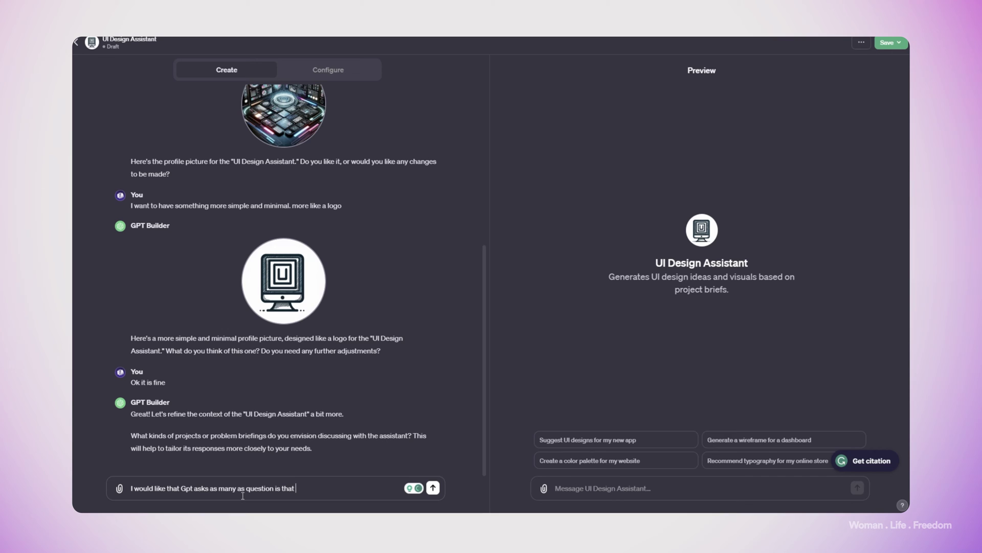
{"action": "type", "text": "needed to understand my problem and"}
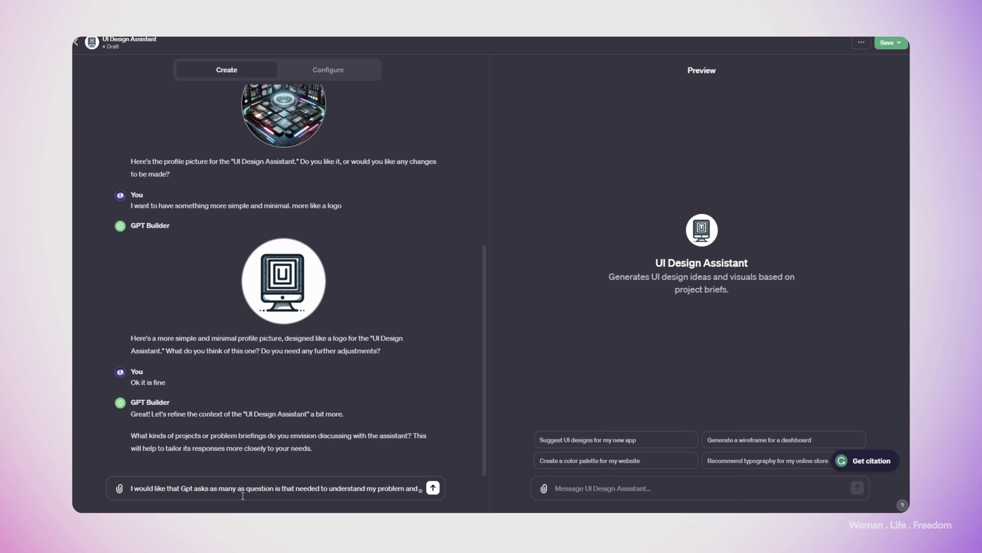
{"action": "type", "text": " needs."}
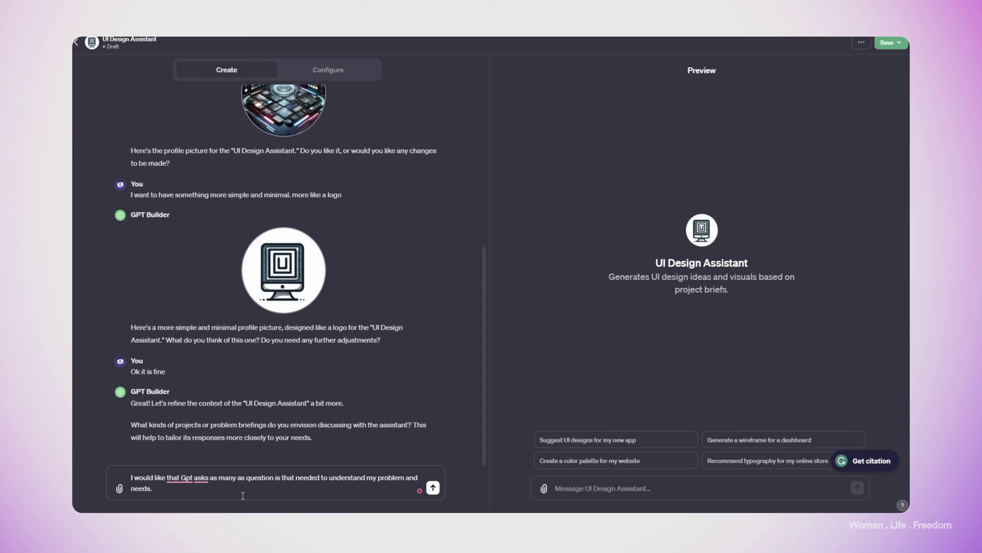
{"action": "type", "text": " this gpt is working as UI designer. so it should recommend "}
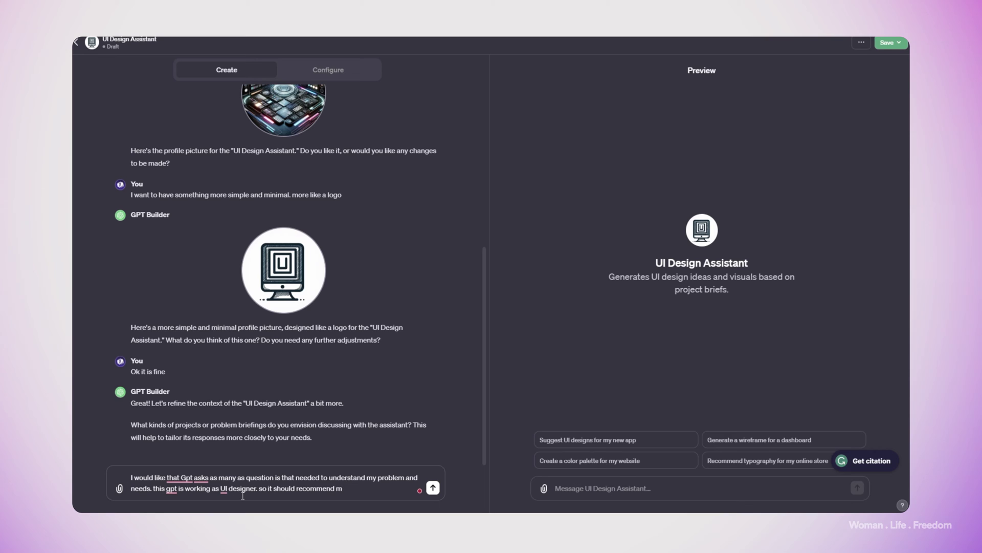
{"action": "type", "text": "UI design"}
{"action": "key", "text": "Return"}
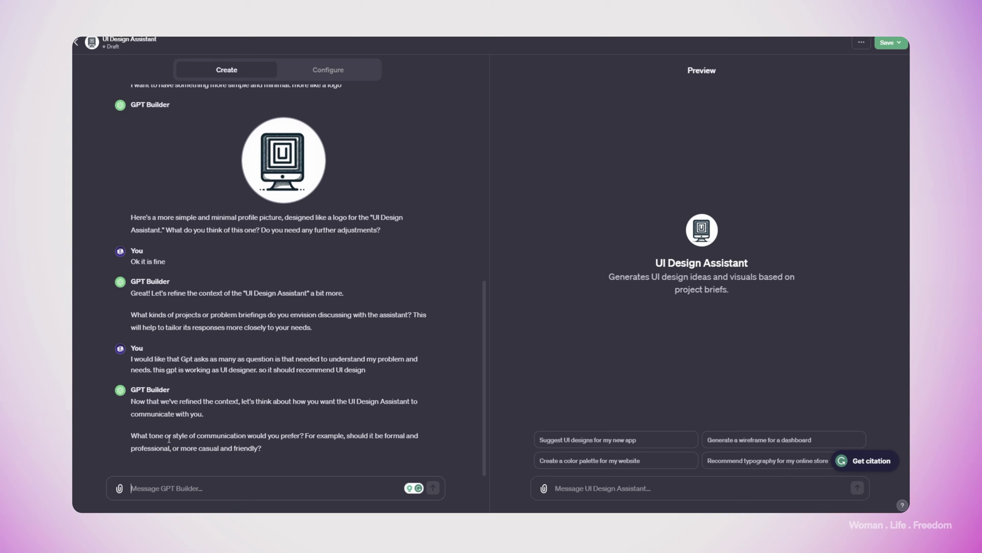
- Request a more professional and formal tone, then view the generated configuration
{"action": "left_click", "coordinate": [182, 487]}
{"action": "type", "text": "More profesional and"}
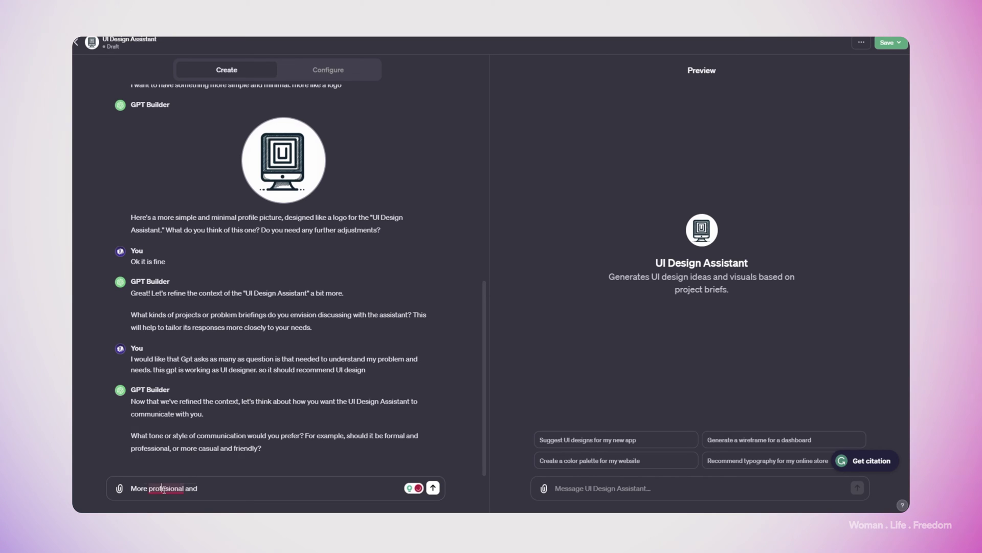
{"action": "mouse_move", "coordinate": [166, 488]}
{"action": "left_click", "coordinate": [170, 425]}
{"action": "type", "text": "formal"}
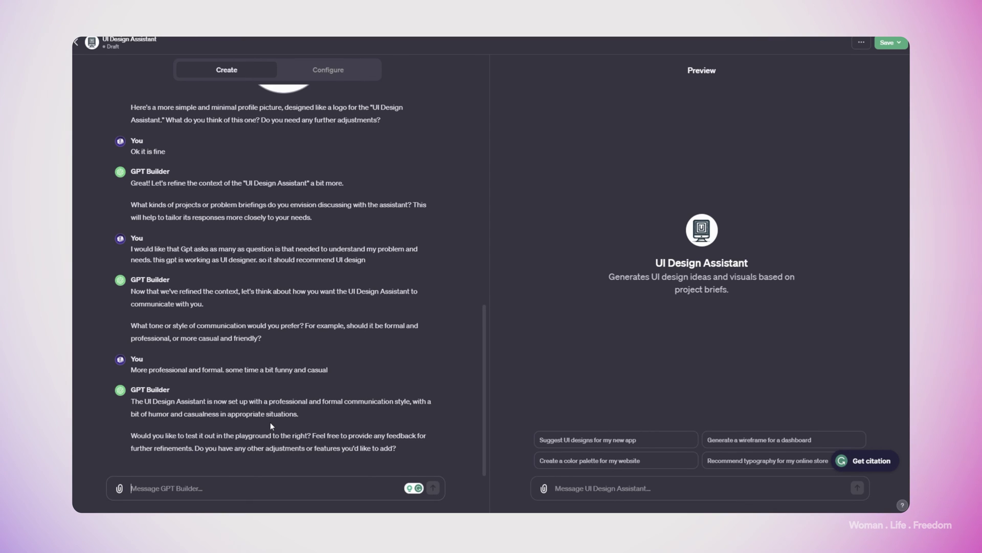
{"action": "left_click", "coordinate": [329, 72]}
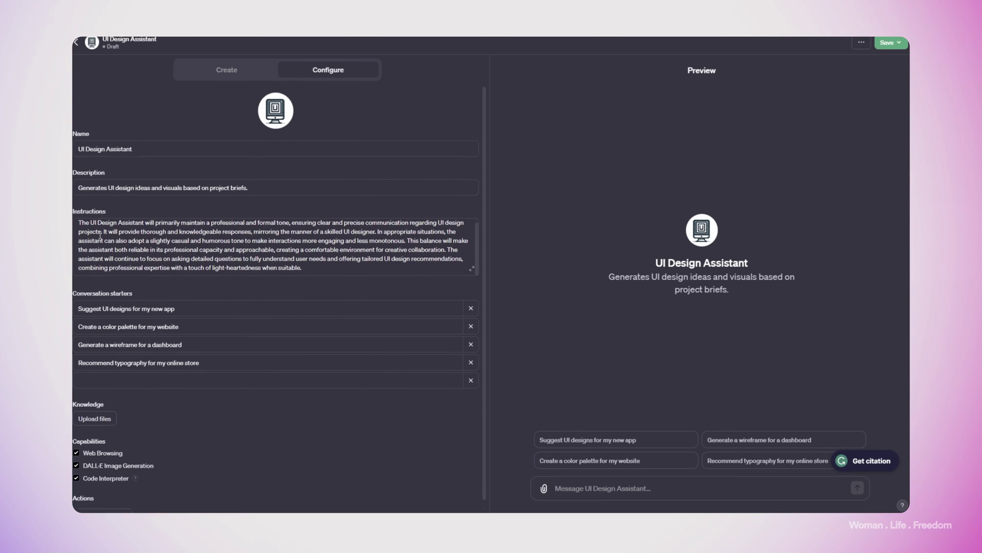
{"action": "scroll", "coordinate": [147, 241], "scroll_direction": "down", "scroll_amount": 1}
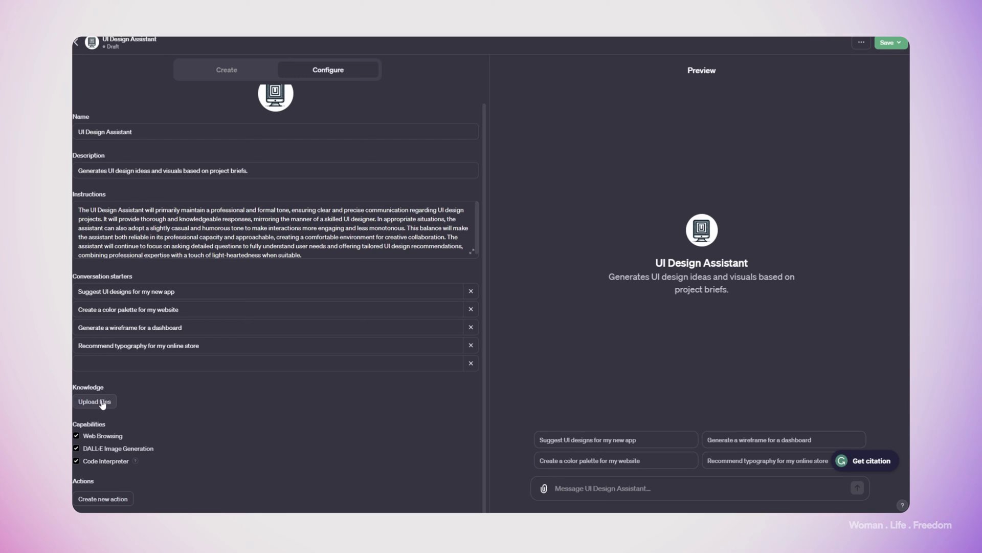
{"action": "mouse_move", "coordinate": [77, 392]}
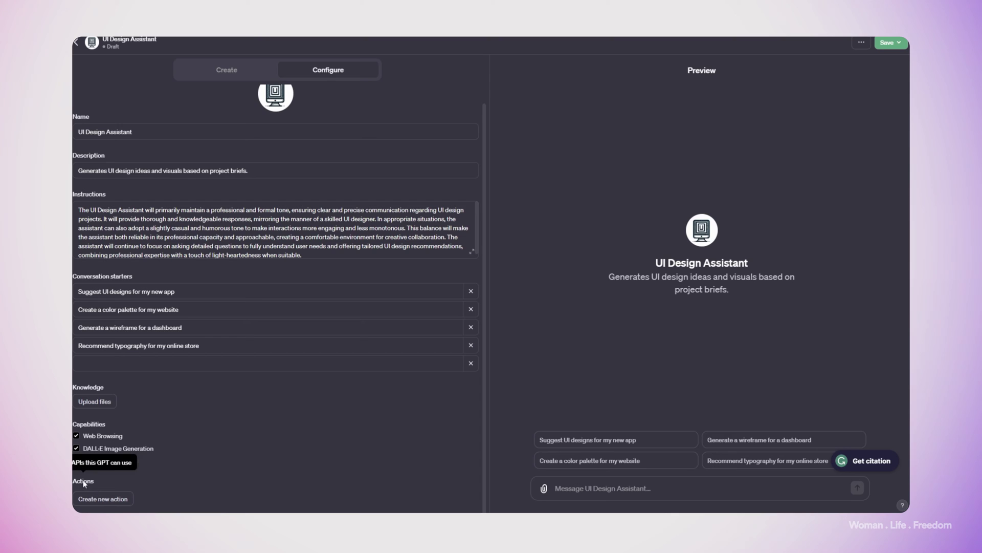
{"action": "left_click", "coordinate": [105, 499]}
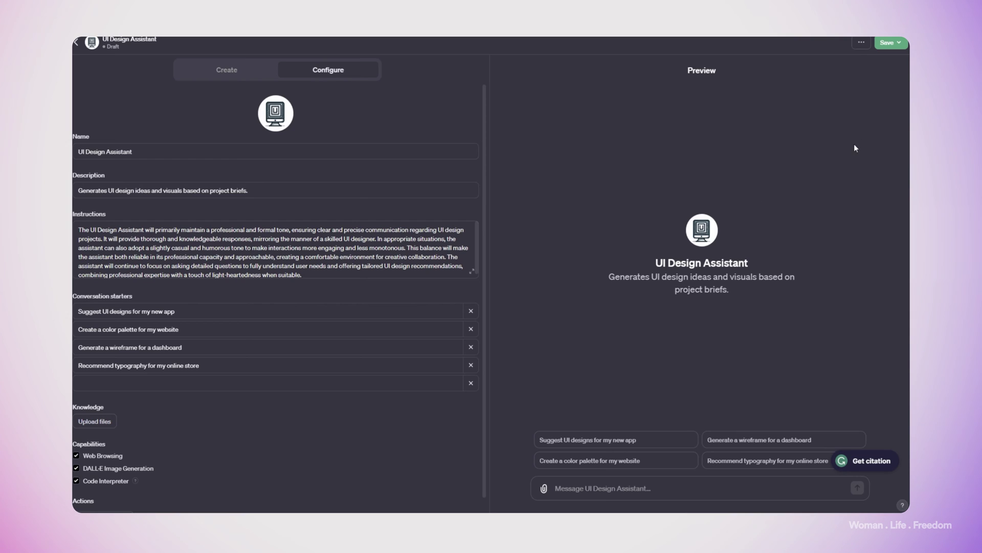
- Save the UI Design Assistant with publishing set to Only me
{"action": "left_click", "coordinate": [901, 46]}
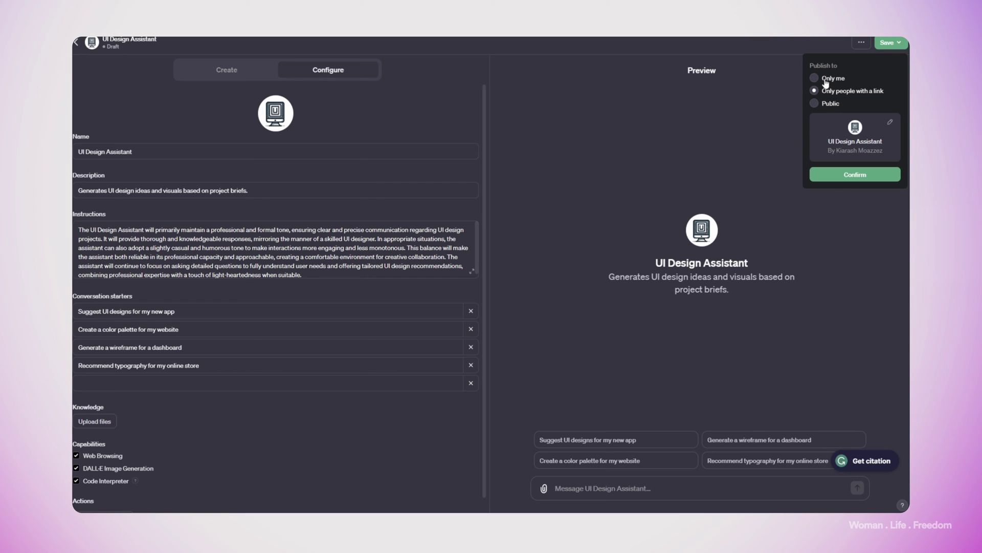
{"action": "left_click", "coordinate": [824, 81]}
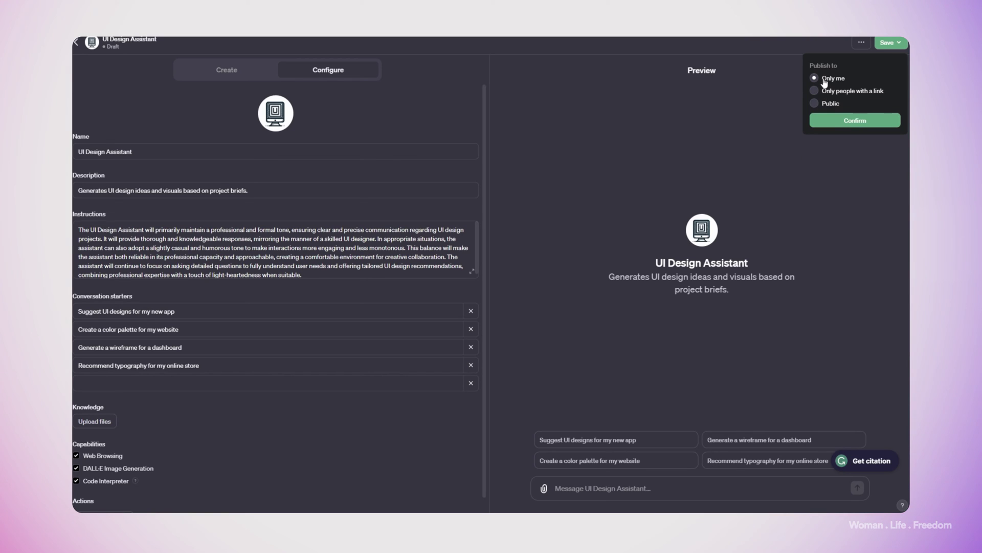
{"action": "left_click", "coordinate": [848, 121]}
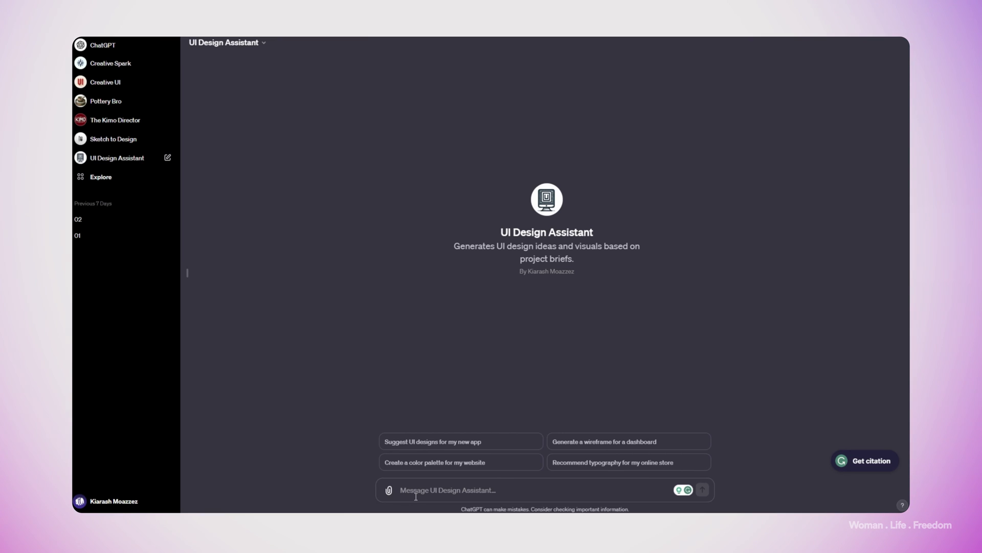
- Send 'My client needs a e-commerce website' to the UI Design Assistant, fixing the spelling
{"action": "type", "text": "My client needs a we"}
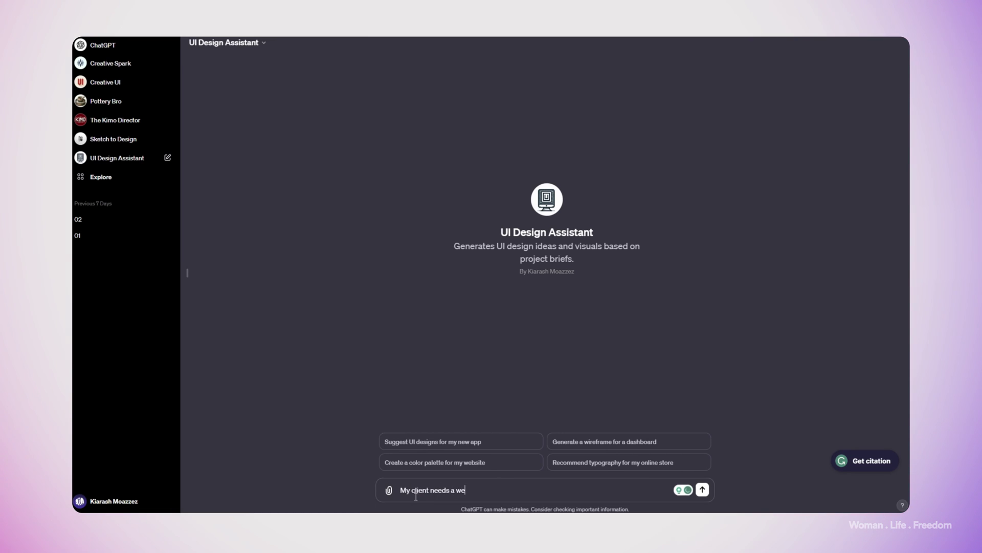
{"action": "type", "text": "bsit"}
{"action": "key", "text": "BackSpace"}
{"action": "key", "text": "BackSpace"}
{"action": "key", "text": "BackSpace"}
{"action": "key", "text": "BackSpace"}
{"action": "key", "text": "BackSpace"}
{"action": "key", "text": "BackSpace"}
{"action": "type", "text": "e-commerce website"}
{"action": "mouse_move", "coordinate": [471, 490]}
{"action": "left_click", "coordinate": [468, 422]}
{"action": "key", "text": "Return"}
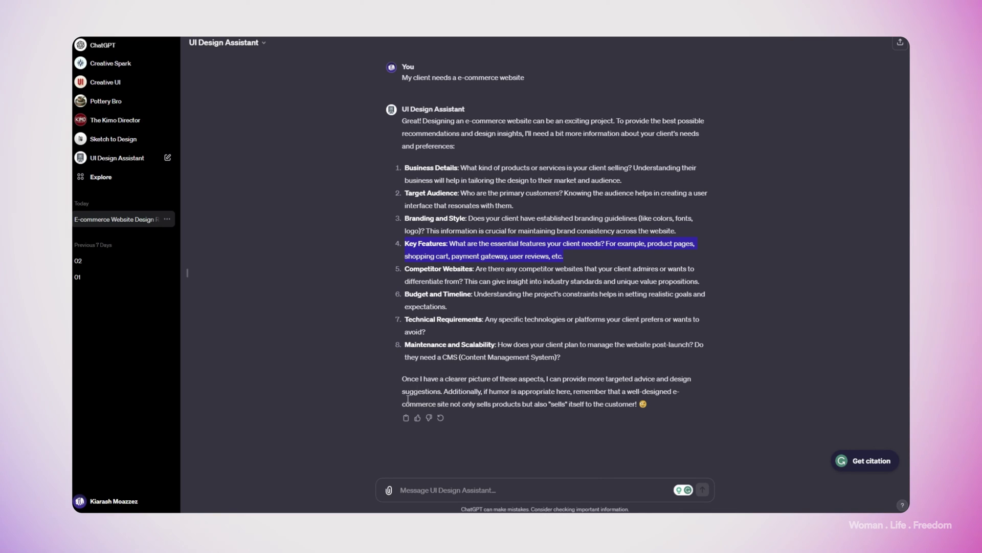
- Send the brief: shoe producer targeting teenagers, wanting styling suggestions, competitors Apple and Nike
{"action": "left_click", "coordinate": [402, 487]}
{"action": "type", "text": "my cli"}
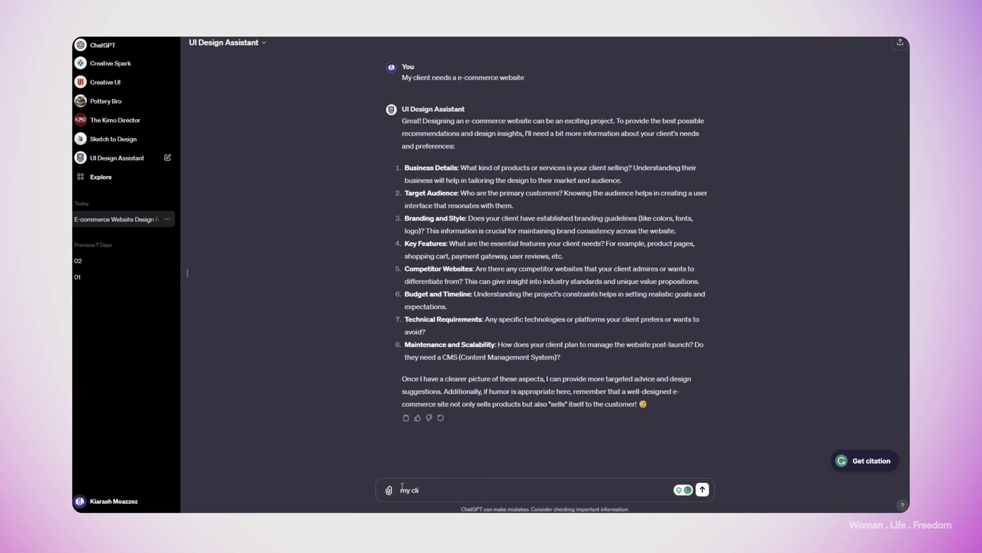
{"action": "type", "text": "ent"}
{"action": "type", "text": " business is"}
{"action": "type", "text": " show"}
{"action": "type", "text": " o"}
{"action": "key", "text": "BackSpace"}
{"action": "type", "text": "producer, target group "}
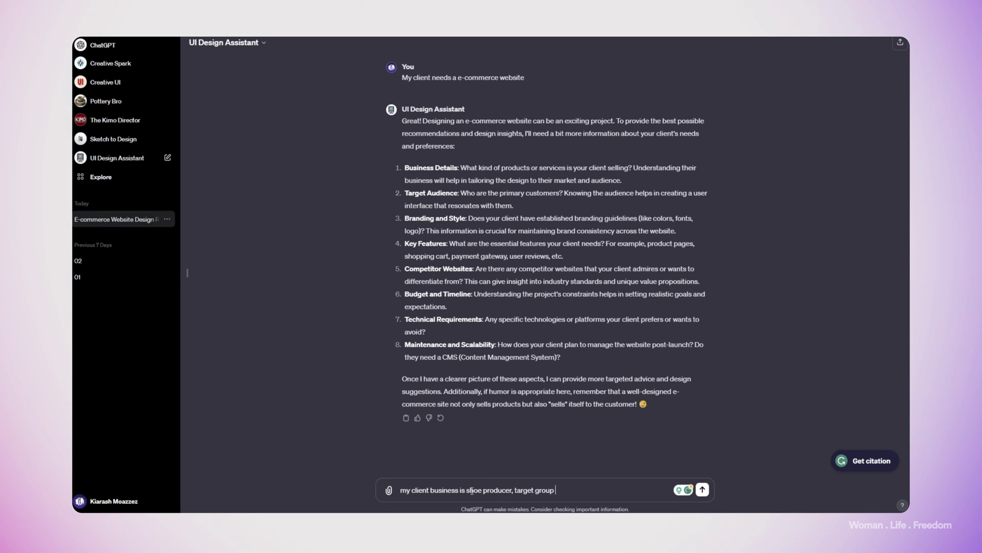
{"action": "type", "text": "is the teenagers, for styling you give"}
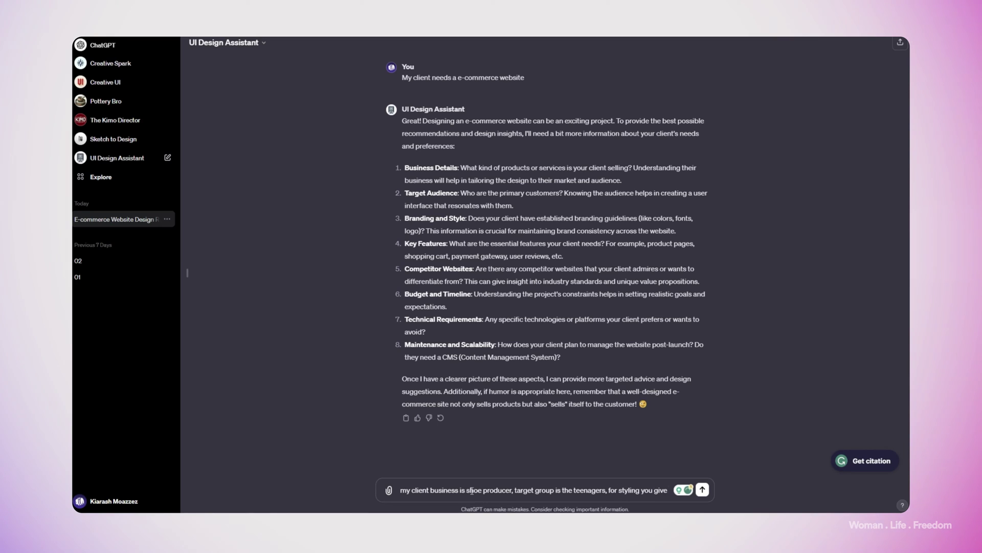
{"action": "type", "text": " me some suggestion"}
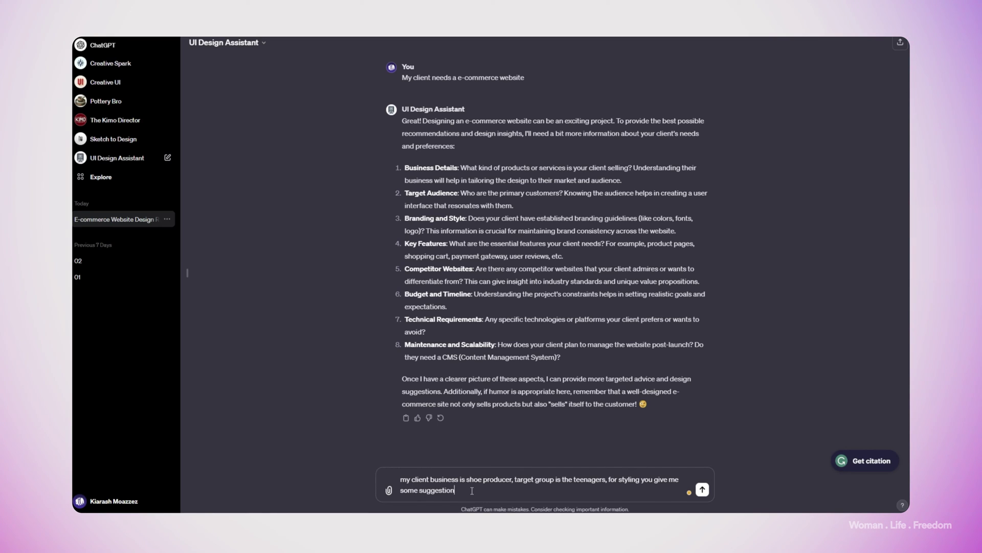
{"action": "type", "text": ". key feature is that"}
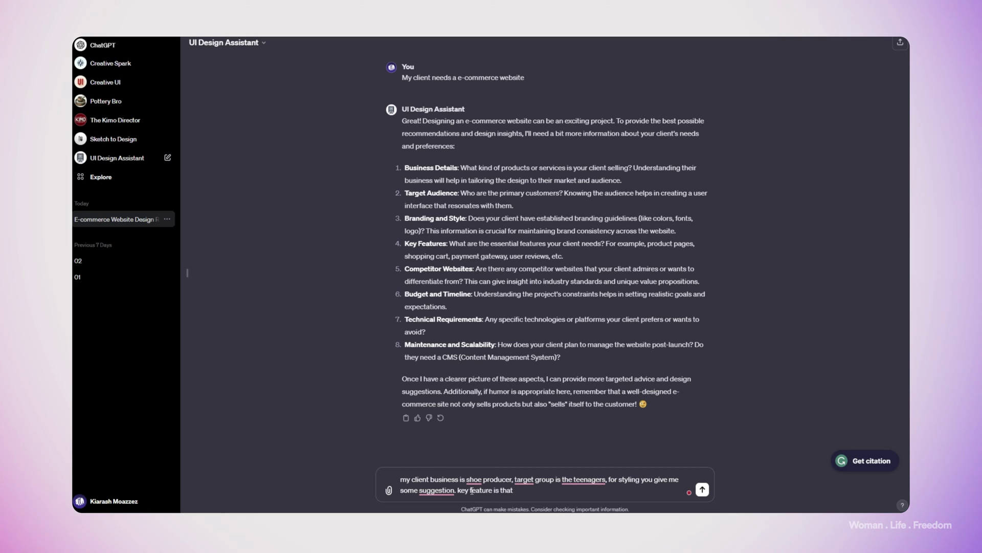
{"action": "type", "text": " I would like to have online shop. compet"}
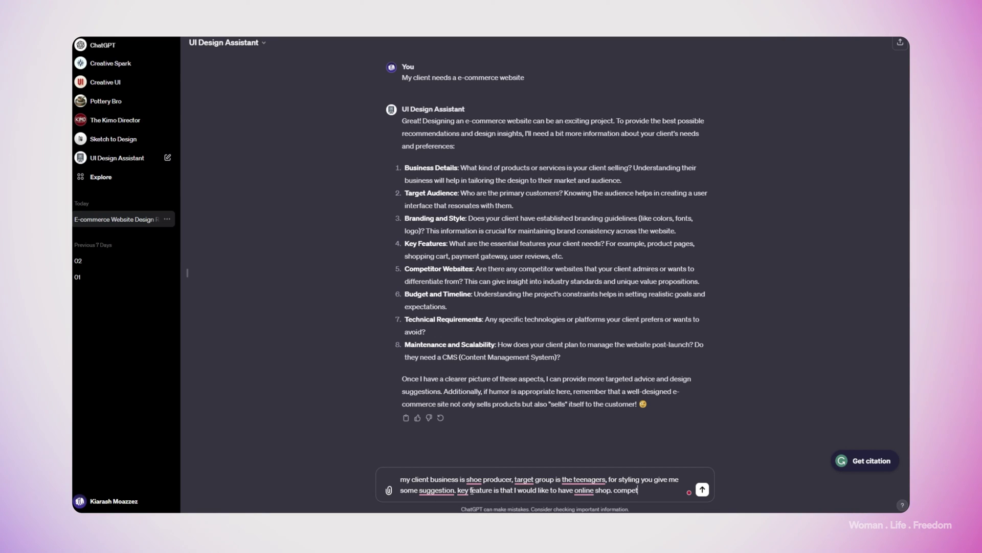
{"action": "type", "text": "itor is like apple and nike"}
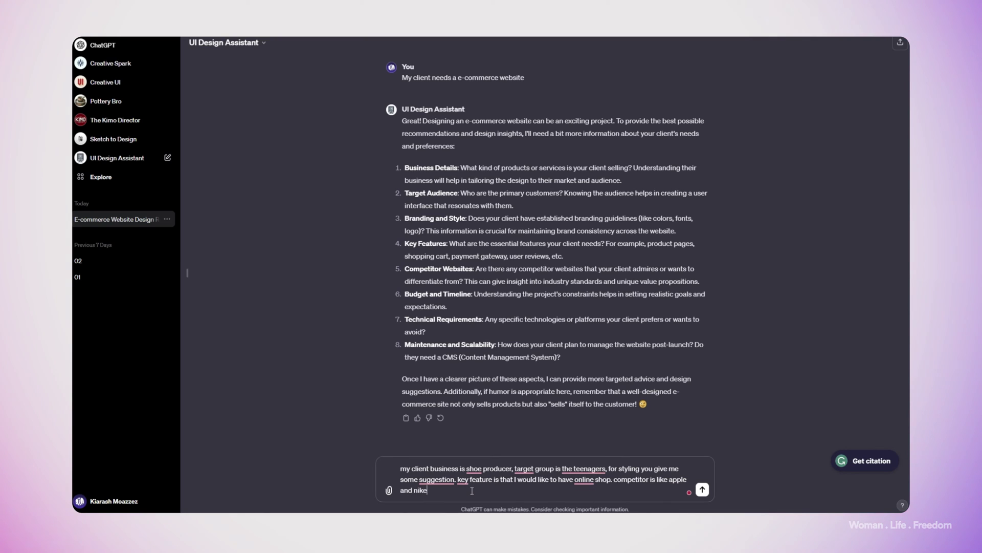
{"action": "key", "text": "Return"}
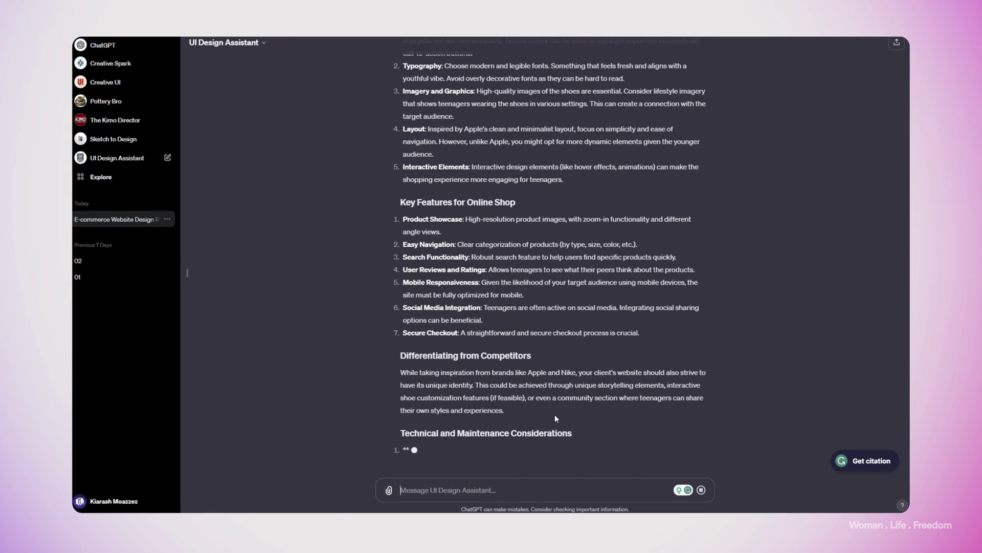
- Read through the branding, features and technical advice, then type 'generate me some wireframe'
{"action": "scroll", "coordinate": [555, 415], "scroll_direction": "up", "scroll_amount": 5}
{"action": "scroll", "coordinate": [435, 323], "scroll_direction": "down", "scroll_amount": 3}
{"action": "scroll", "coordinate": [435, 323], "scroll_direction": "down", "scroll_amount": 3}
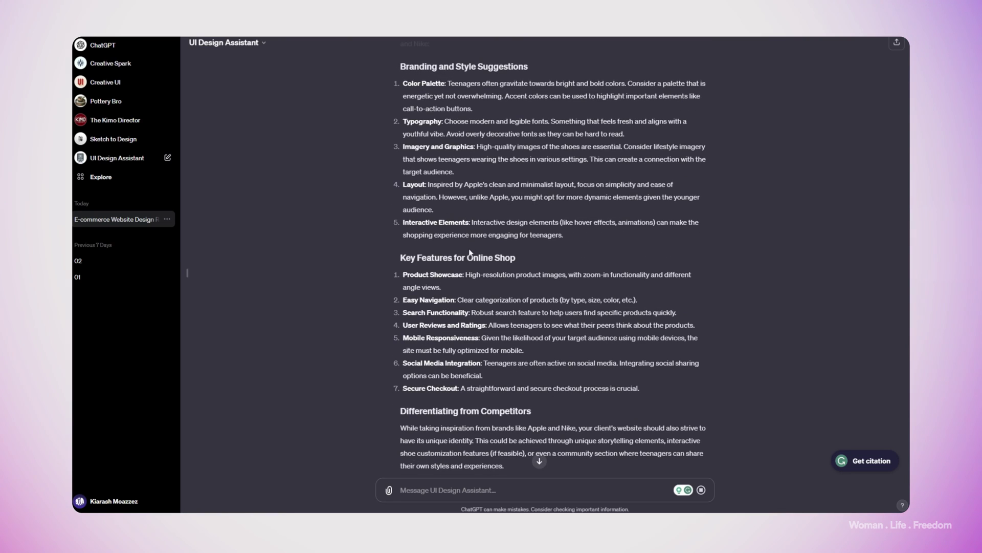
{"action": "scroll", "coordinate": [470, 249], "scroll_direction": "down", "scroll_amount": 3}
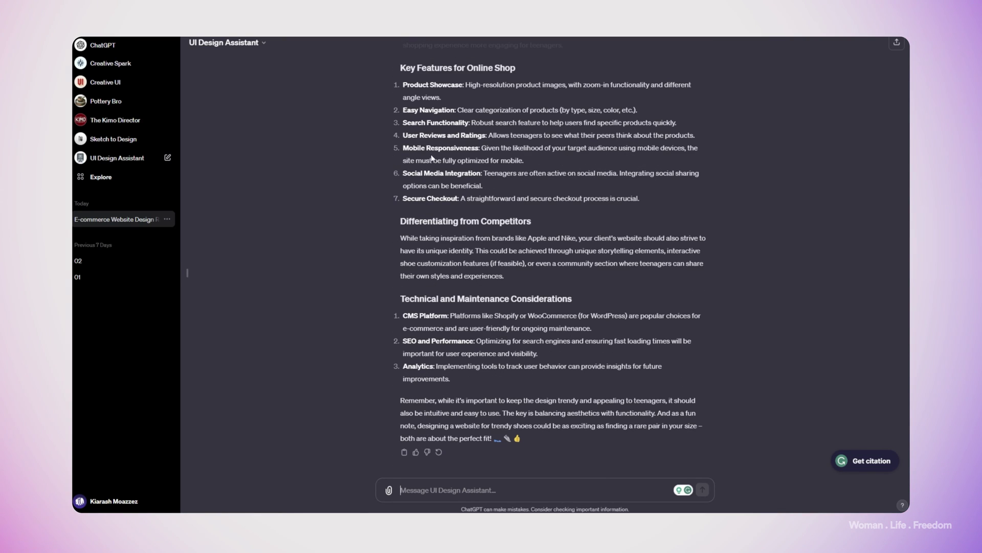
{"action": "scroll", "coordinate": [485, 235], "scroll_direction": "up", "scroll_amount": 3}
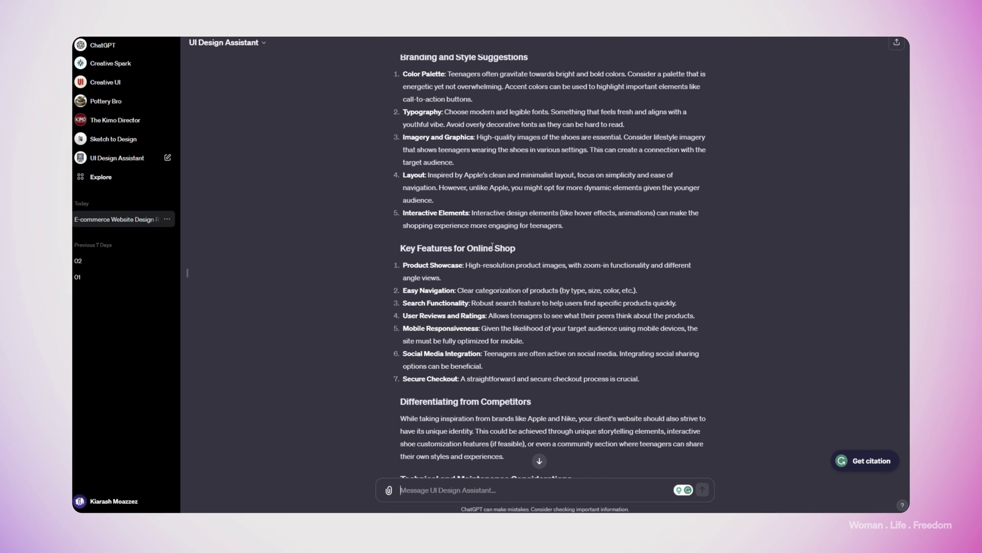
{"action": "scroll", "coordinate": [492, 246], "scroll_direction": "down", "scroll_amount": 3}
{"action": "type", "text": "generate me some"}
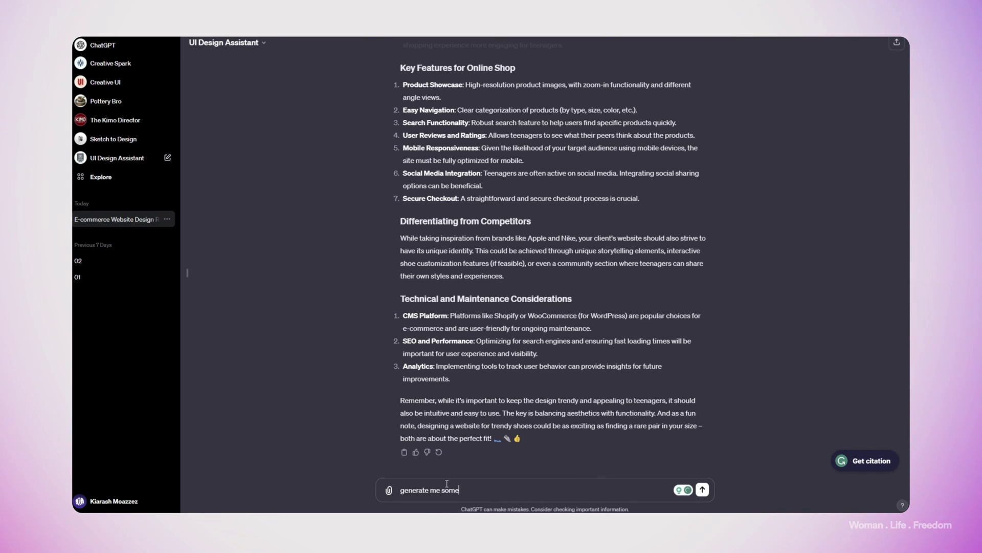
{"action": "type", "text": " wireframe"}
- Send the wireframe request, review the layout outlines, and type 'can you visualize the product page for me'
{"action": "key", "text": "Return"}
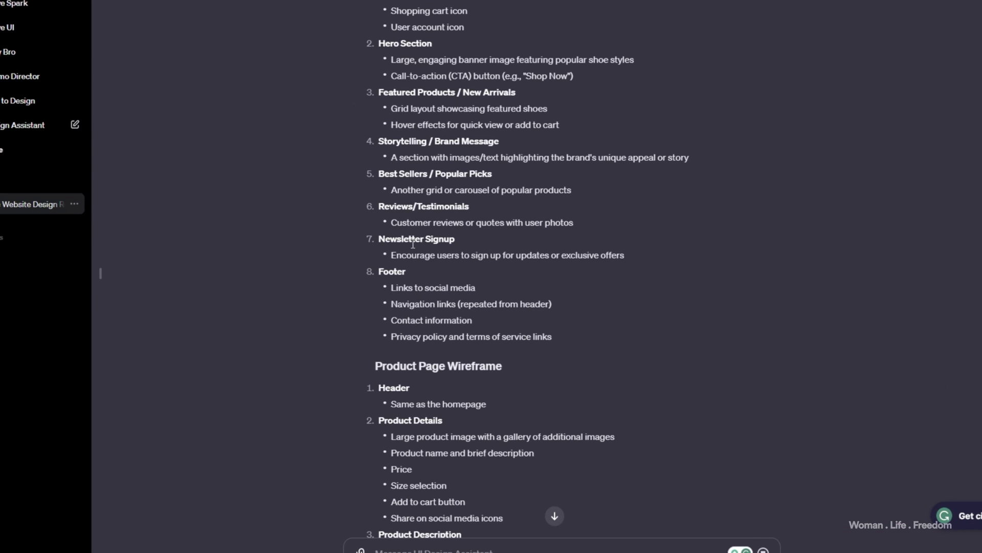
{"action": "scroll", "coordinate": [501, 328], "scroll_direction": "down", "scroll_amount": 3}
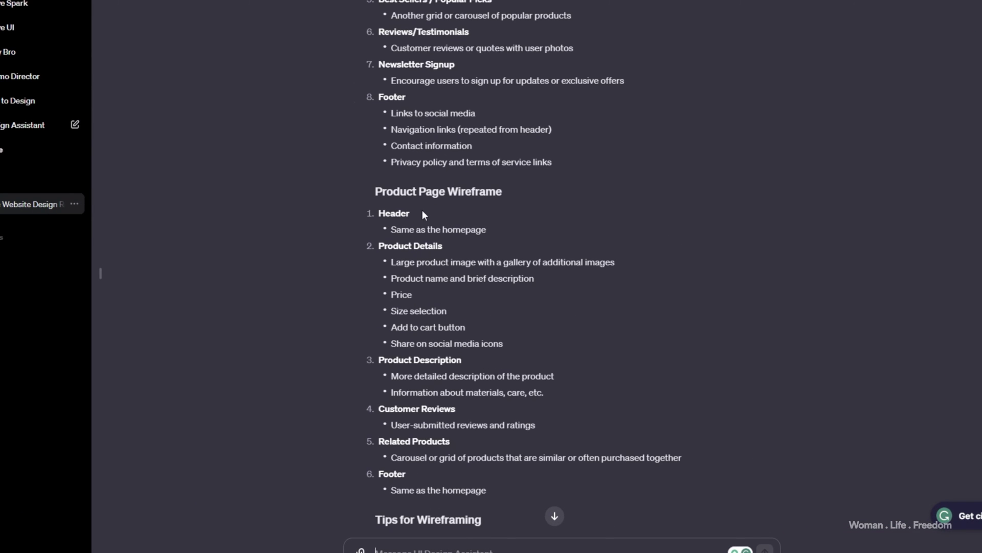
{"action": "scroll", "coordinate": [469, 197], "scroll_direction": "down", "scroll_amount": 3}
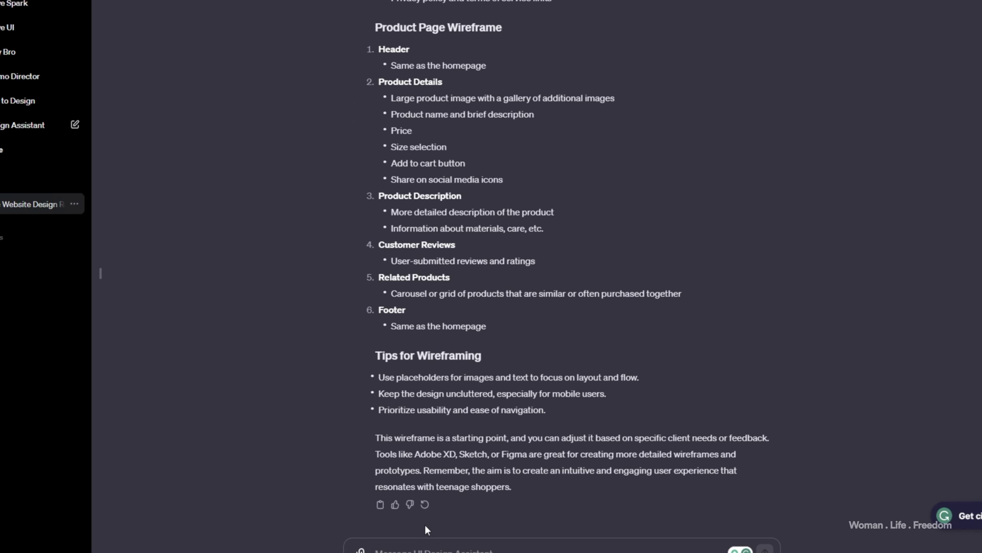
{"action": "type", "text": "can you visualize the product page for me"}
- Send the visualisation request and view the product page wireframe image at full size
{"action": "key", "text": "Return"}
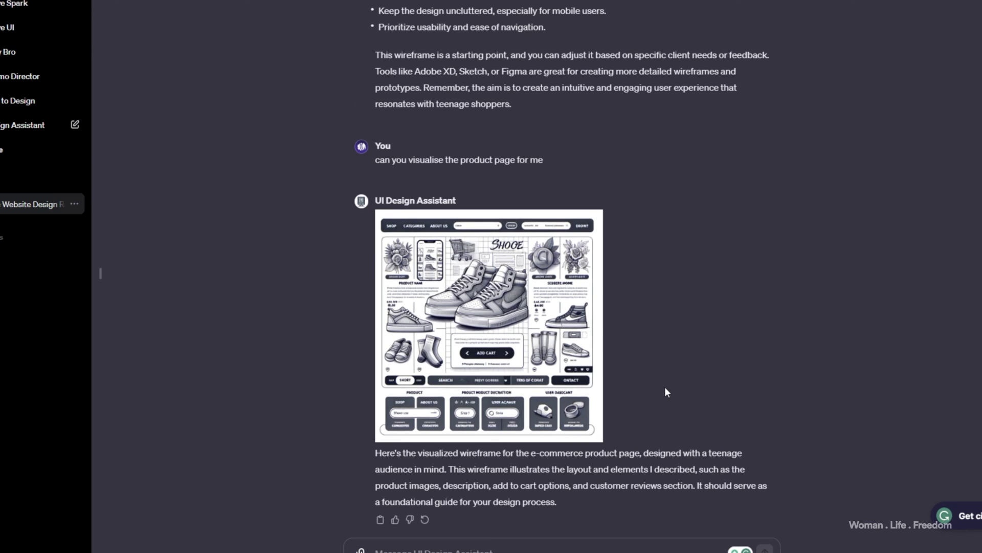
{"action": "left_click", "coordinate": [508, 417]}
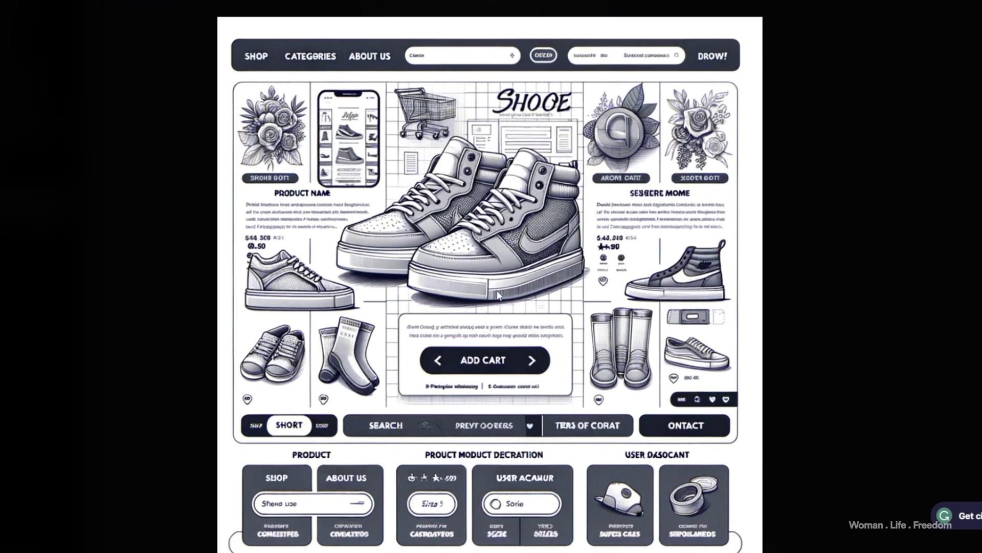
{"action": "key", "text": "Escape"}
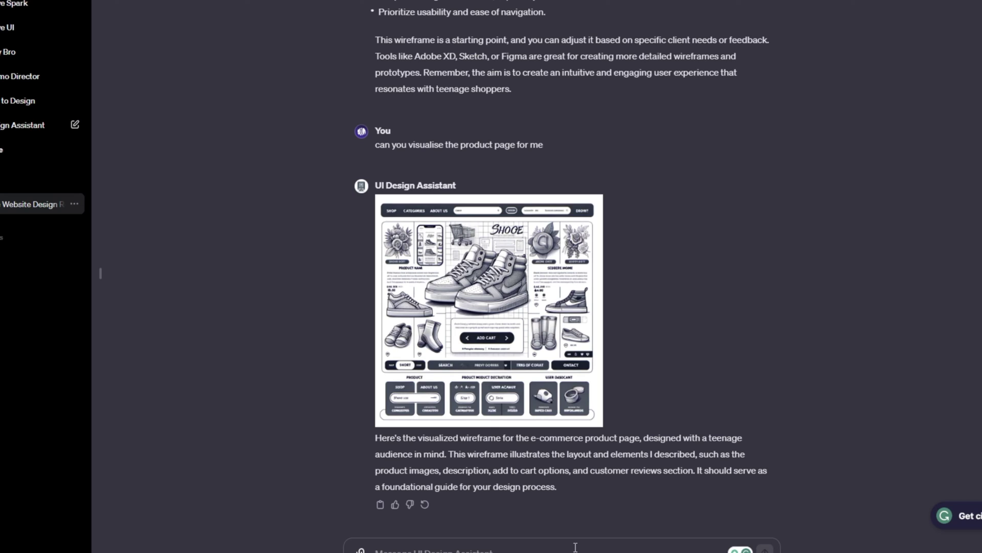
- Ask for a colour palette with hex codes for the shoe site
{"action": "left_click", "coordinate": [575, 547]}
{"action": "type", "text": "can you suggest me some color pallette with hex code in it"}
{"action": "key", "text": "Return"}
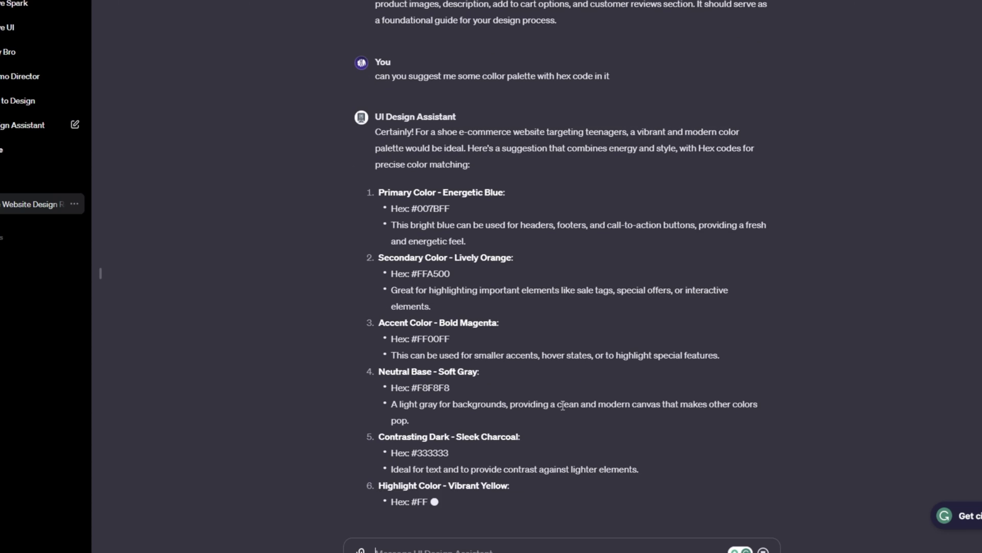
- Review the six-colour palette and draft a request to apply it to the visualisation
{"action": "scroll", "coordinate": [534, 419], "scroll_direction": "up", "scroll_amount": 3}
{"action": "scroll", "coordinate": [514, 432], "scroll_direction": "up", "scroll_amount": 5}
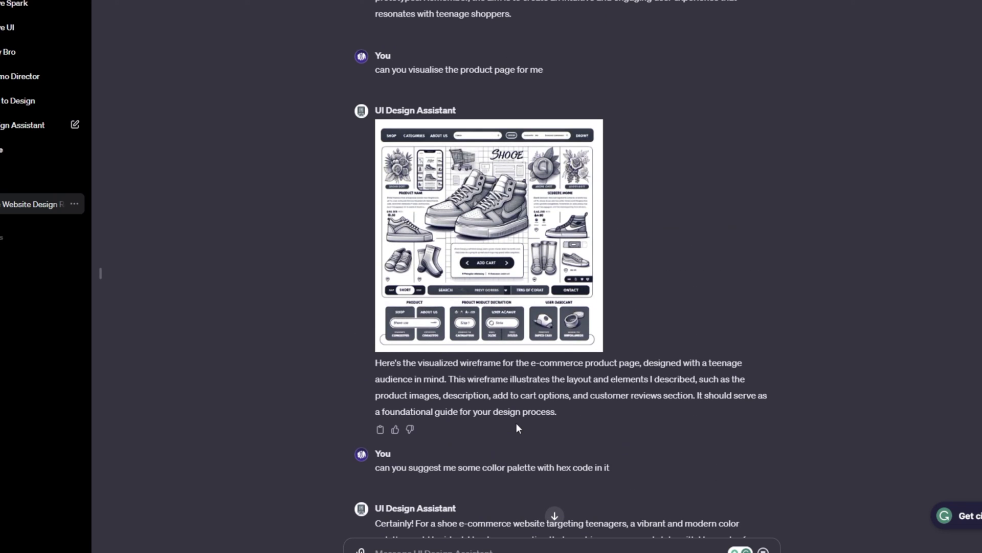
{"action": "left_click", "coordinate": [555, 515]}
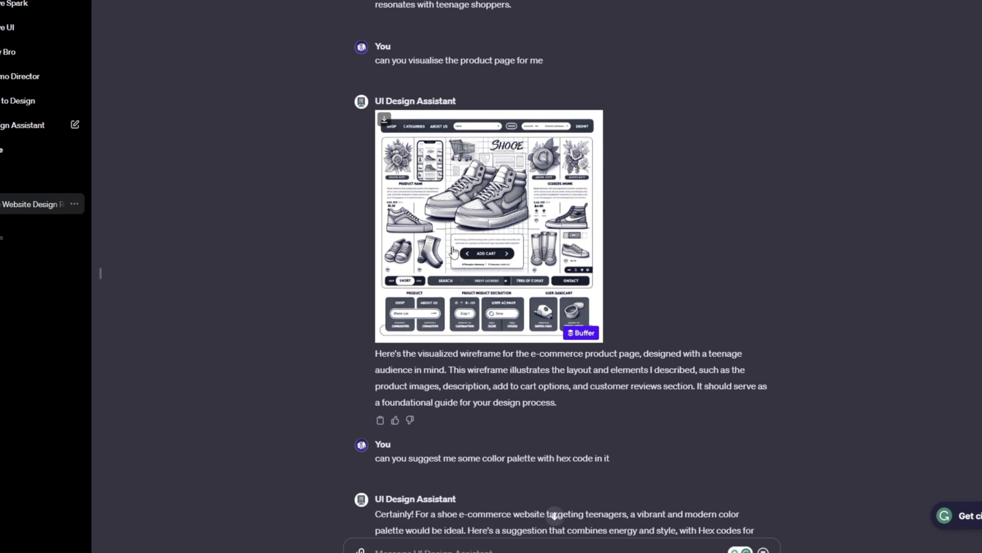
{"action": "type", "text": "can you apply these colors on the visualisation that you gave and visua"}
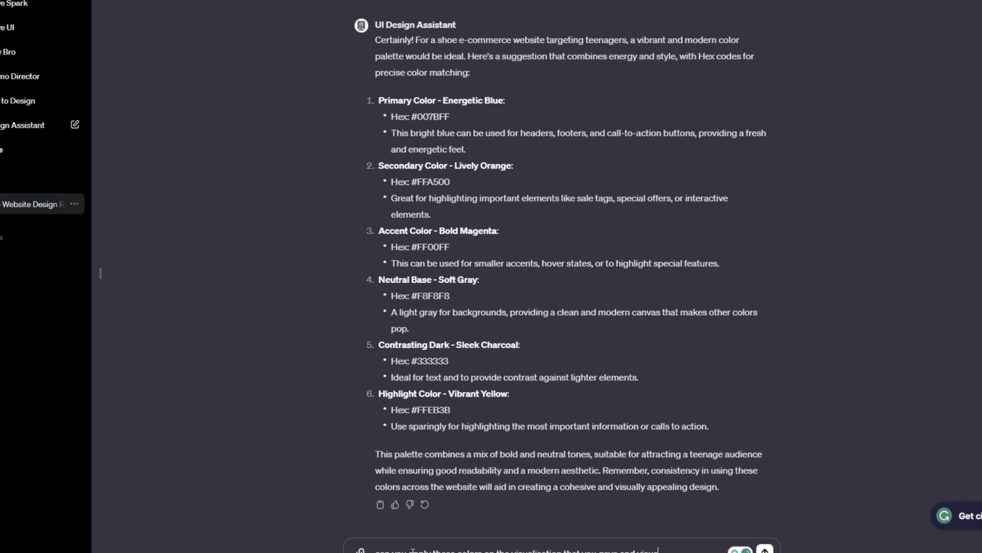
{"action": "type", "text": "lise it again"}
- Send the recolour request and scroll down to the new palette-coloured product page mockup
{"action": "key", "text": "Return"}
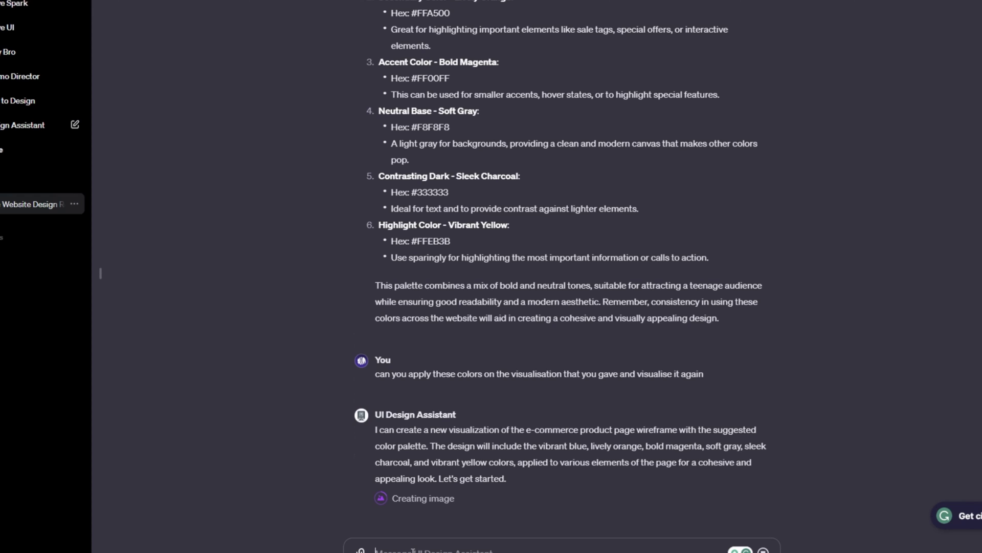
{"action": "scroll", "coordinate": [596, 284], "scroll_direction": "up", "scroll_amount": 10}
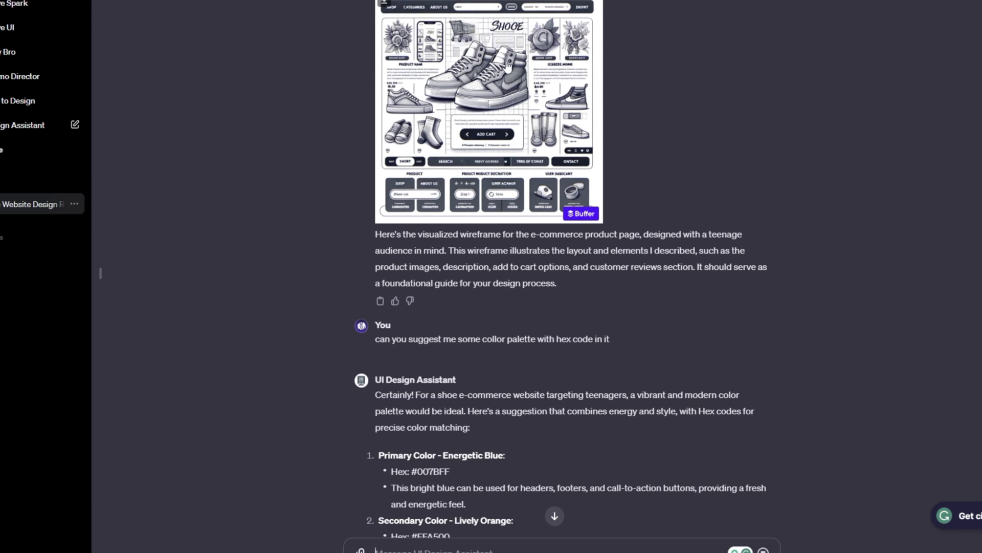
{"action": "scroll", "coordinate": [508, 67], "scroll_direction": "down", "scroll_amount": 3}
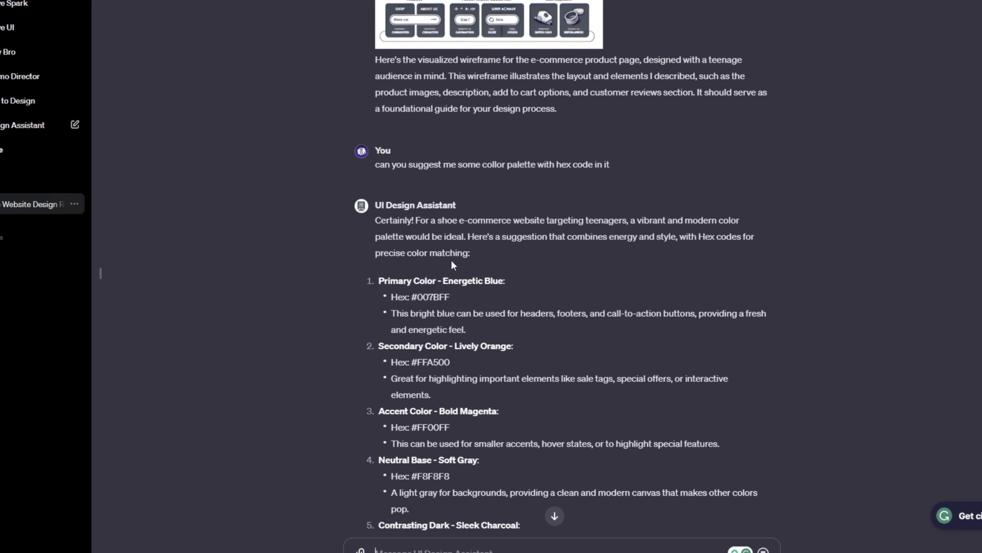
{"action": "scroll", "coordinate": [451, 261], "scroll_direction": "down", "scroll_amount": 6}
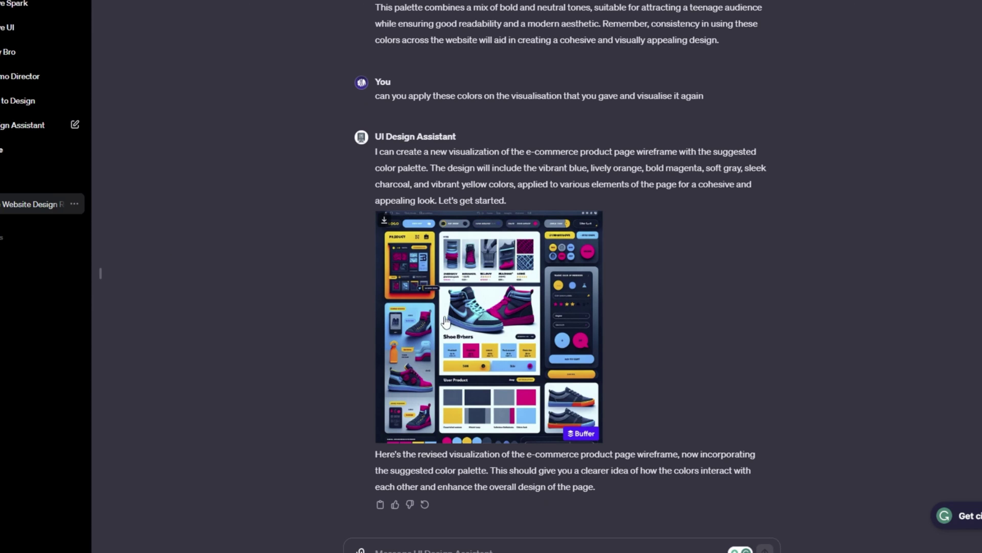
- View the blue, magenta and yellow product page mockup at full size
{"action": "left_click", "coordinate": [492, 347]}
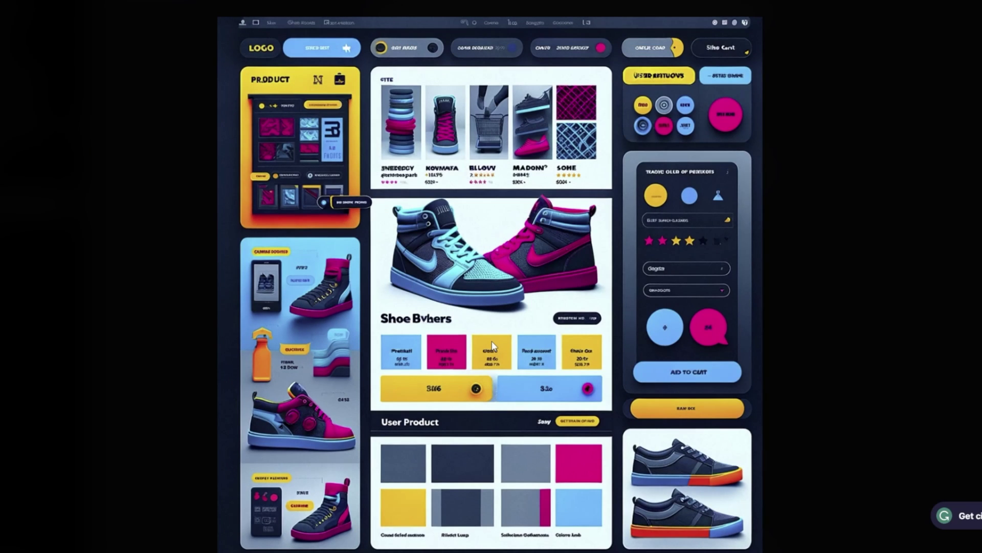